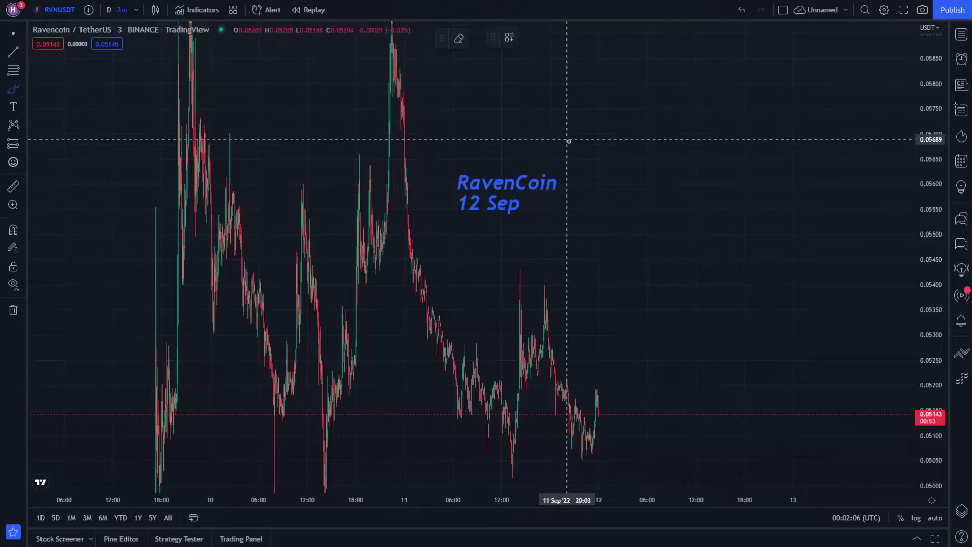
# Circle the "RavenCoin 12 Sep" text with a freehand brush stroke
pyautogui.moveTo(568, 141)
pyautogui.mouseDown()
pyautogui.moveTo(451, 165)
pyautogui.moveTo(503, 229)
pyautogui.moveTo(571, 151)
pyautogui.moveTo(566, 137)
pyautogui.mouseUp()
pyautogui.click(13, 34)
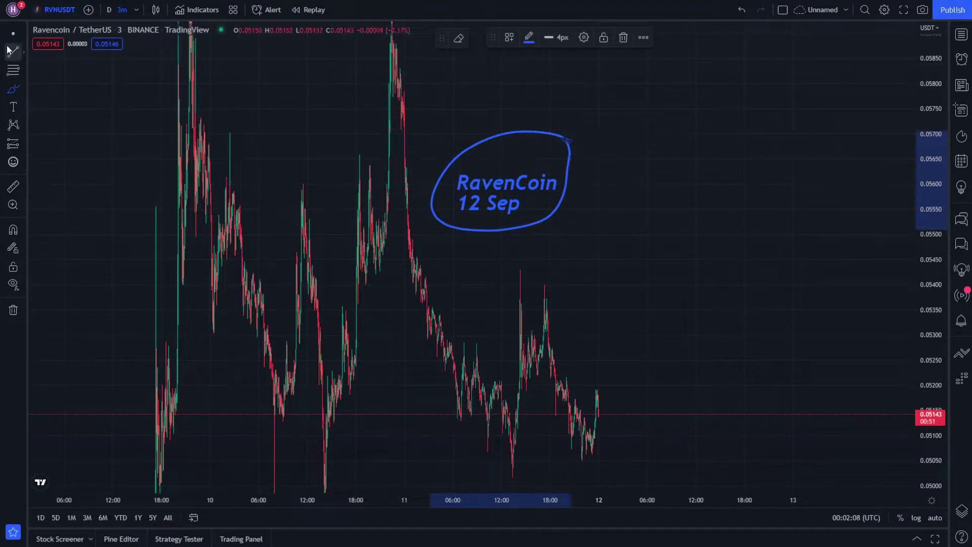
# Draw a nearly horizontal support trend line at about 0.0510, from the evening of 9 Sep to just past 12 Sep
pyautogui.moveTo(227, 161); pyautogui.dragTo(227, 187)
pyautogui.moveTo(529, 294); pyautogui.dragTo(634, 269)
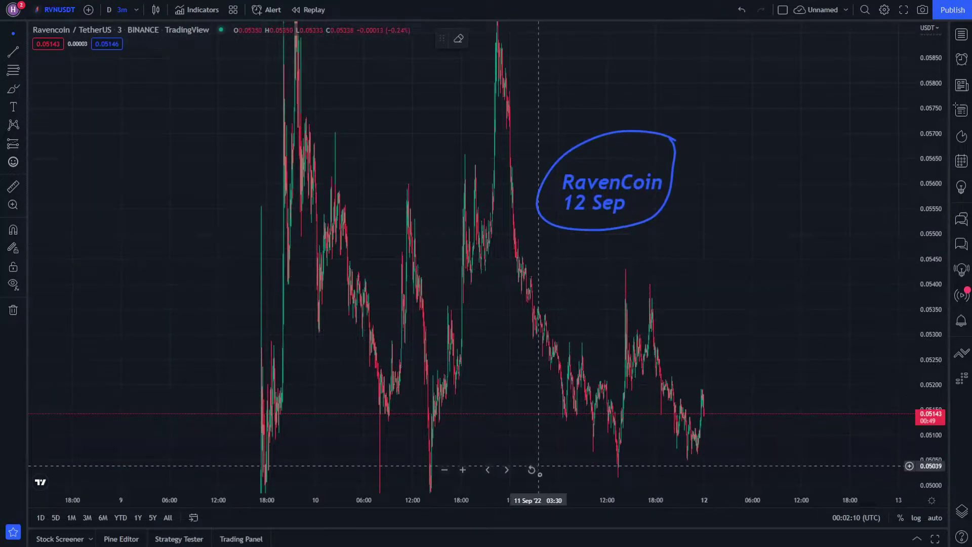
pyautogui.moveTo(540, 497); pyautogui.dragTo(377, 493)
pyautogui.moveTo(391, 464); pyautogui.dragTo(539, 440)
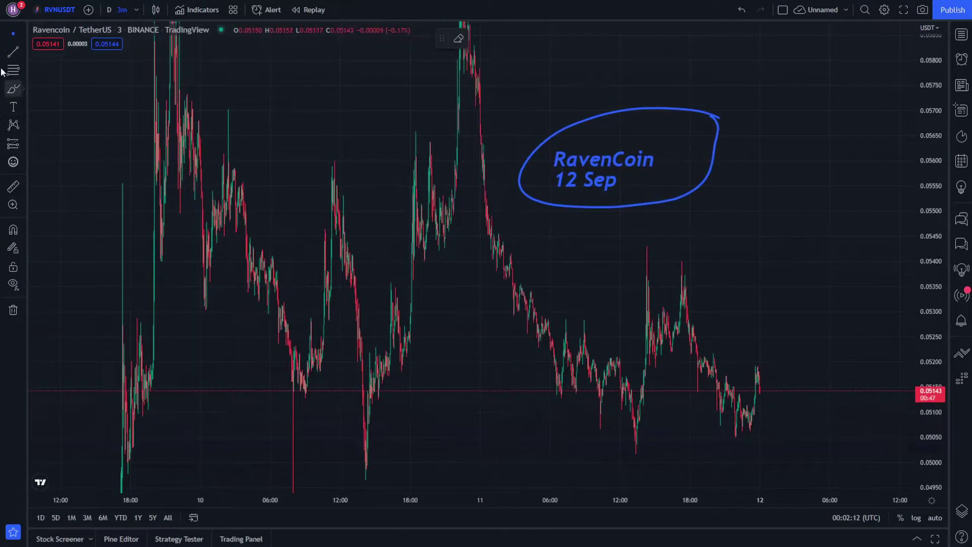
pyautogui.hotkey('alt', 't')
pyautogui.click(136, 405)
pyautogui.press('Escape')
# Draw a nearly horizontal resistance trend line across the highest peaks, starting at about 0.0597 on 9 Sep
pyautogui.moveTo(454, 391); pyautogui.dragTo(464, 538)
pyautogui.hotkey('alt', 't')
pyautogui.click(88, 120)
# Brush a large freehand loop around the price action between the support and resistance lines
pyautogui.moveTo(647, 152)
pyautogui.mouseDown()
pyautogui.moveTo(729, 124)
pyautogui.moveTo(771, 70)
pyautogui.mouseUp()
pyautogui.moveTo(522, 327); pyautogui.dragTo(476, 291)
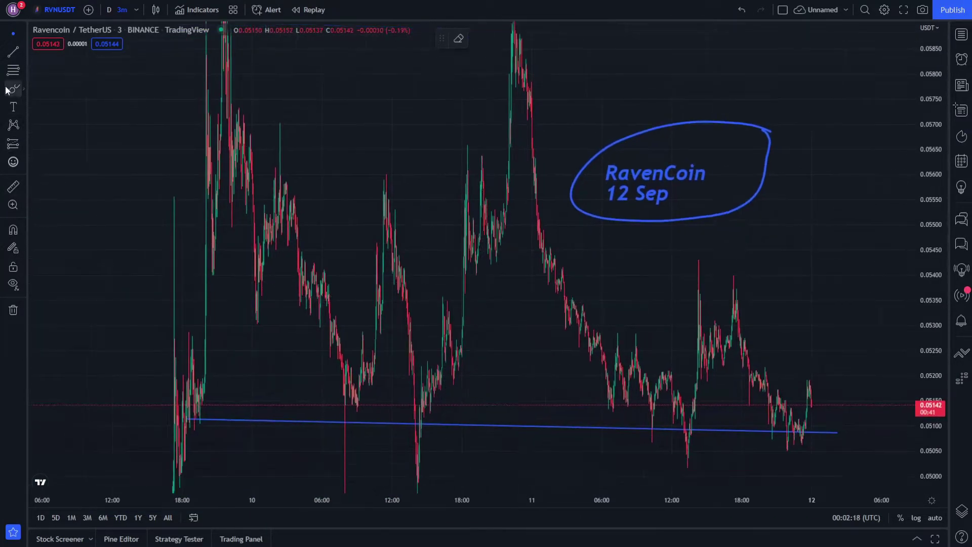
pyautogui.click(14, 88)
pyautogui.moveTo(787, 312); pyautogui.dragTo(542, 120)
pyautogui.moveTo(552, 169)
pyautogui.mouseDown()
pyautogui.moveTo(205, 44)
pyautogui.moveTo(101, 400)
pyautogui.moveTo(803, 436)
pyautogui.moveTo(829, 339)
pyautogui.mouseUp()
pyautogui.click(10, 34)
pyautogui.moveTo(261, 204); pyautogui.dragTo(411, 70)
pyautogui.moveTo(347, 337); pyautogui.dragTo(473, 113)
pyautogui.moveTo(468, 165); pyautogui.dragTo(341, 428)
pyautogui.click(339, 305)
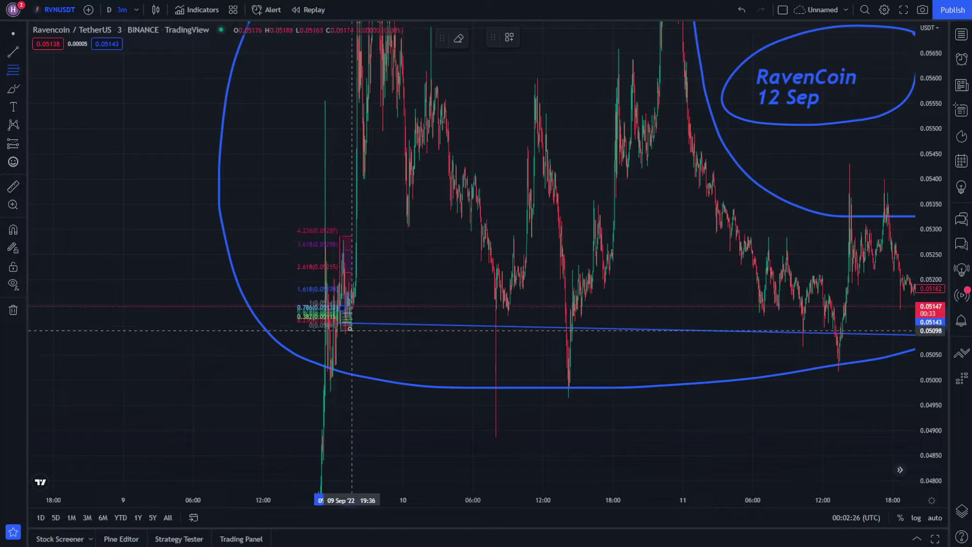
pyautogui.click(345, 308)
pyautogui.click(342, 305)
pyautogui.click(343, 308)
pyautogui.press('Delete')
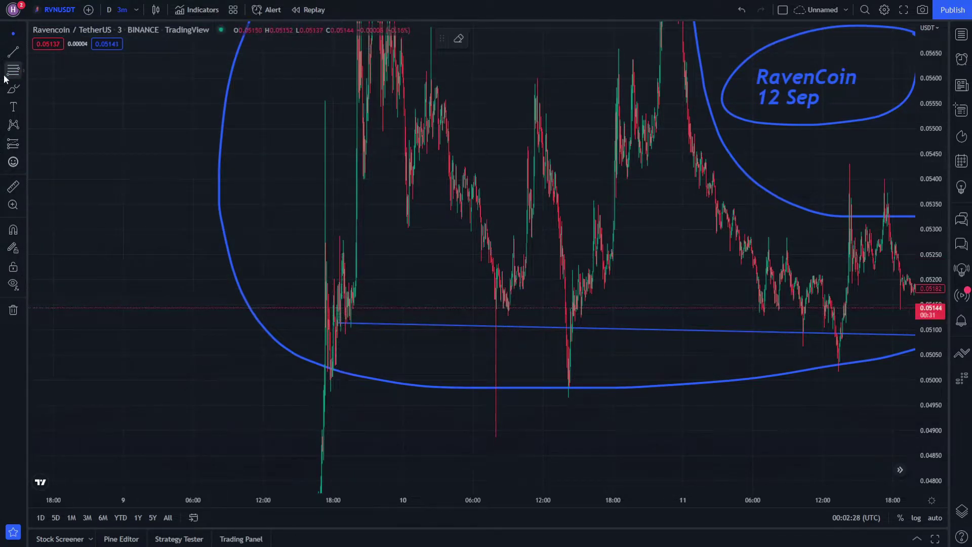
# Circle the candles at the support line's start and brush an upward arrow beside the 9 Sep rally
pyautogui.moveTo(342, 305); pyautogui.dragTo(341, 306)
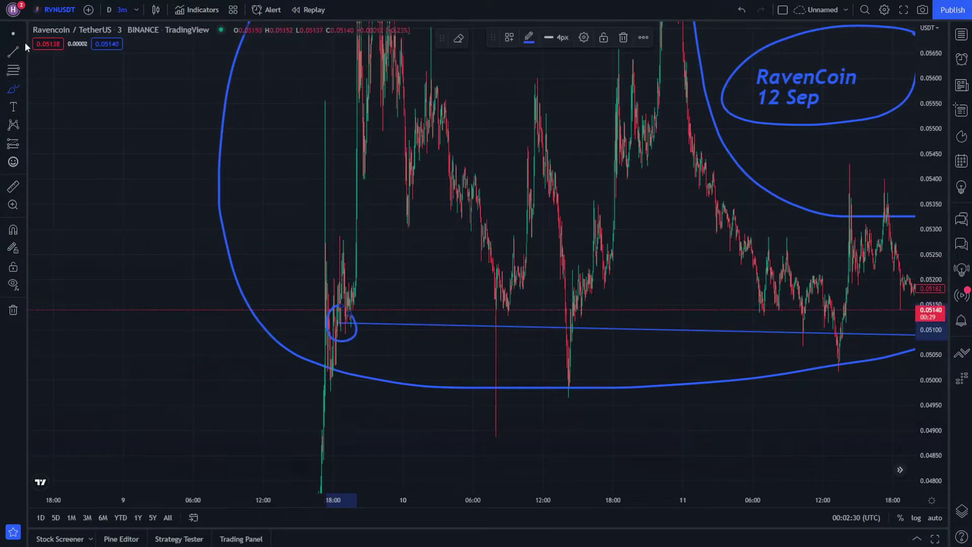
pyautogui.moveTo(457, 209)
pyautogui.mouseDown()
pyautogui.moveTo(208, 341)
pyautogui.moveTo(269, 380)
pyautogui.moveTo(376, 370)
pyautogui.moveTo(426, 464)
pyautogui.mouseUp()
pyautogui.scroll(3, 414, 371)
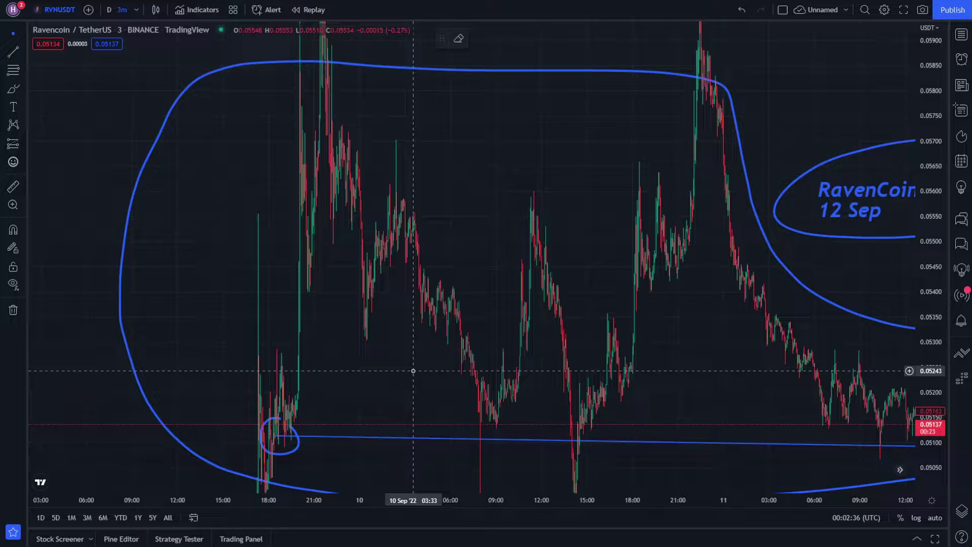
pyautogui.moveTo(375, 330); pyautogui.dragTo(359, 369)
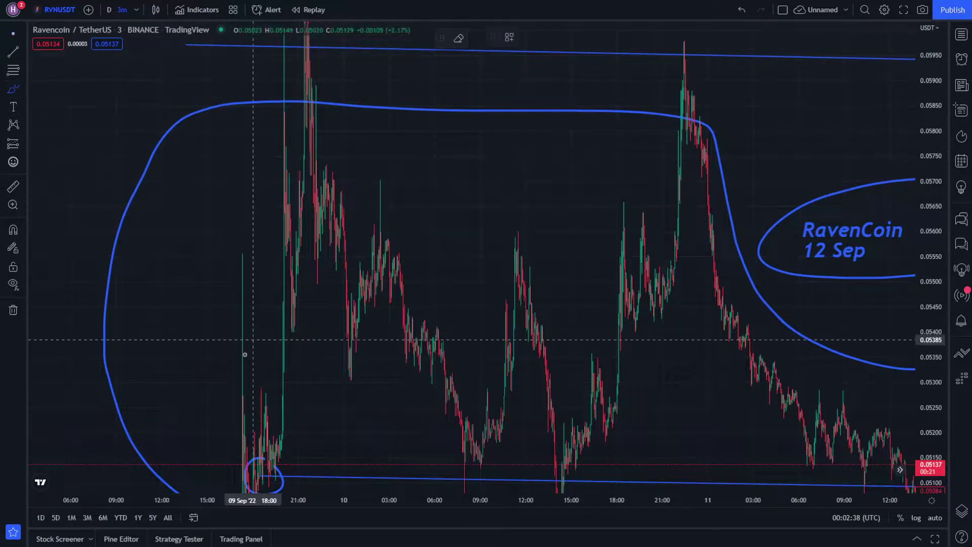
pyautogui.moveTo(243, 362)
pyautogui.mouseDown()
pyautogui.moveTo(270, 253)
pyautogui.moveTo(275, 276)
pyautogui.mouseUp()
pyautogui.click(7, 34)
# Circle the point where the 9 Sep 21:00 spike crosses the resistance line
pyautogui.moveTo(305, 201); pyautogui.dragTo(345, 377)
pyautogui.moveTo(385, 495); pyautogui.dragTo(96, 493)
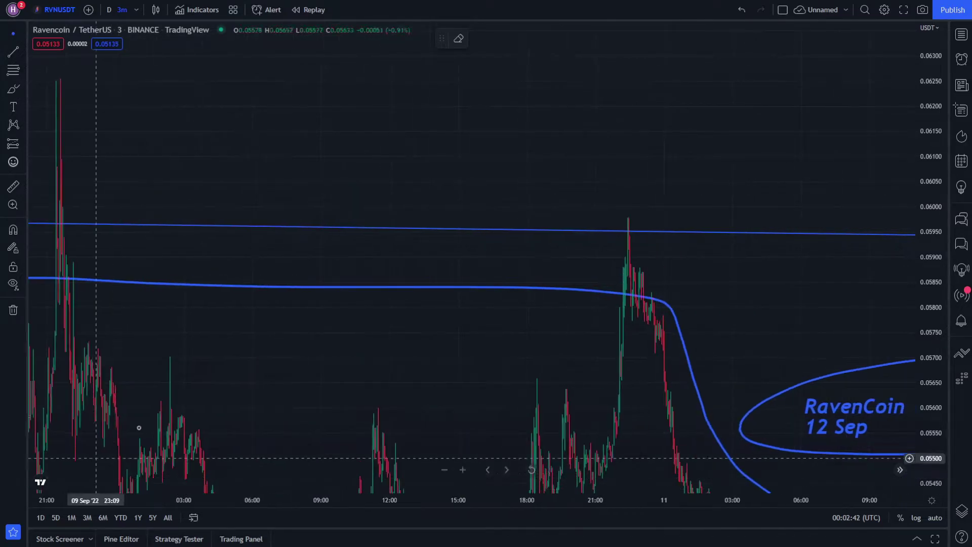
pyautogui.click(13, 90)
pyautogui.moveTo(276, 190); pyautogui.dragTo(292, 193)
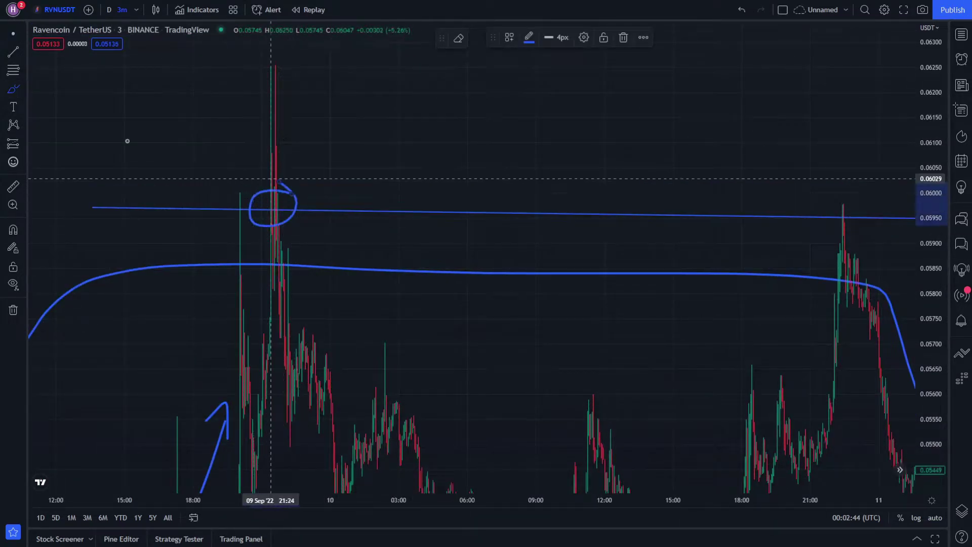
pyautogui.click(13, 34)
# Draw a horizontal trend line at about 0.0647 in the empty area above the candles, from 10 Sep 03:54 to 16:27
pyautogui.moveTo(370, 201)
pyautogui.mouseDown()
pyautogui.moveTo(167, 419)
pyautogui.moveTo(151, 414)
pyautogui.mouseUp()
pyautogui.click(7, 55)
pyautogui.click(200, 170)
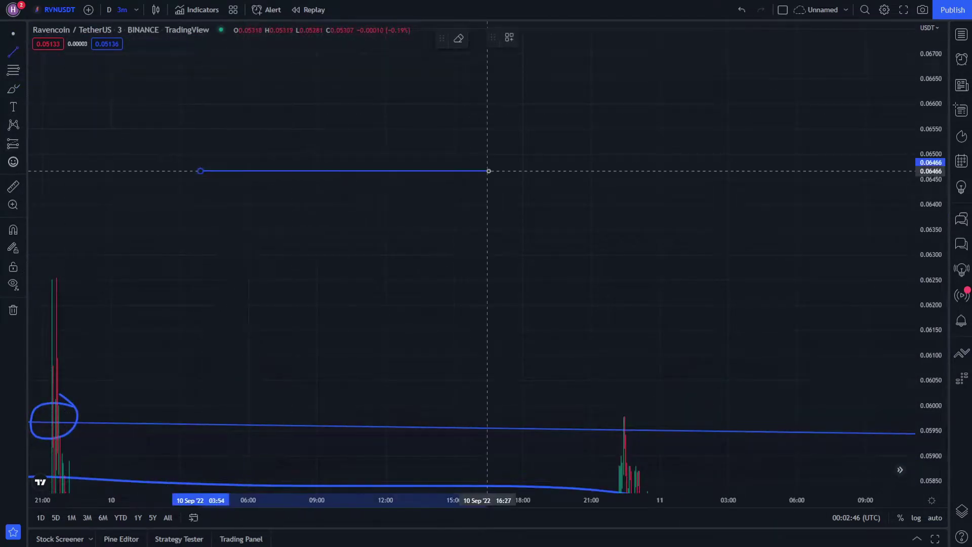
pyautogui.click(488, 170)
# Sketch a stroke rising to the 0.0647 line, a circle at the contact point and a falling stroke away from it
pyautogui.click(7, 72)
pyautogui.moveTo(212, 257)
pyautogui.mouseDown()
pyautogui.moveTo(299, 165)
pyautogui.moveTo(274, 174)
pyautogui.moveTo(238, 227)
pyautogui.mouseUp()
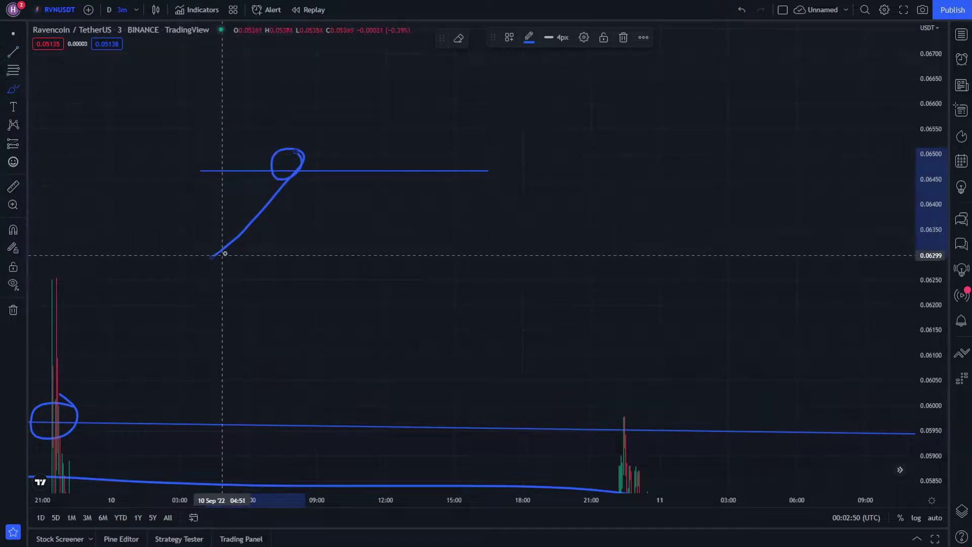
pyautogui.moveTo(300, 169); pyautogui.dragTo(357, 251)
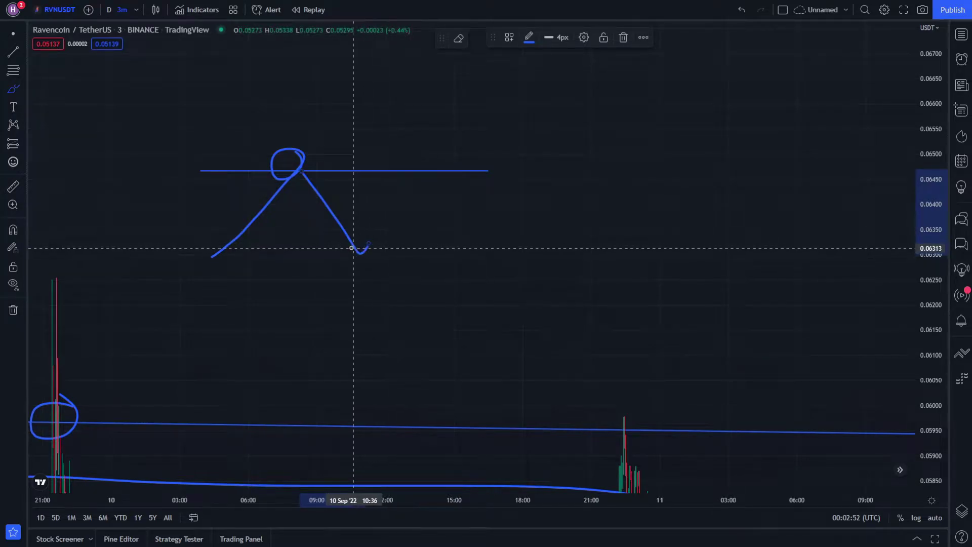
# Brush an upward arrow beside the rising stroke, a downward arrow beside the falling one, and an arrow pointing at the circle
pyautogui.moveTo(190, 238); pyautogui.dragTo(227, 198)
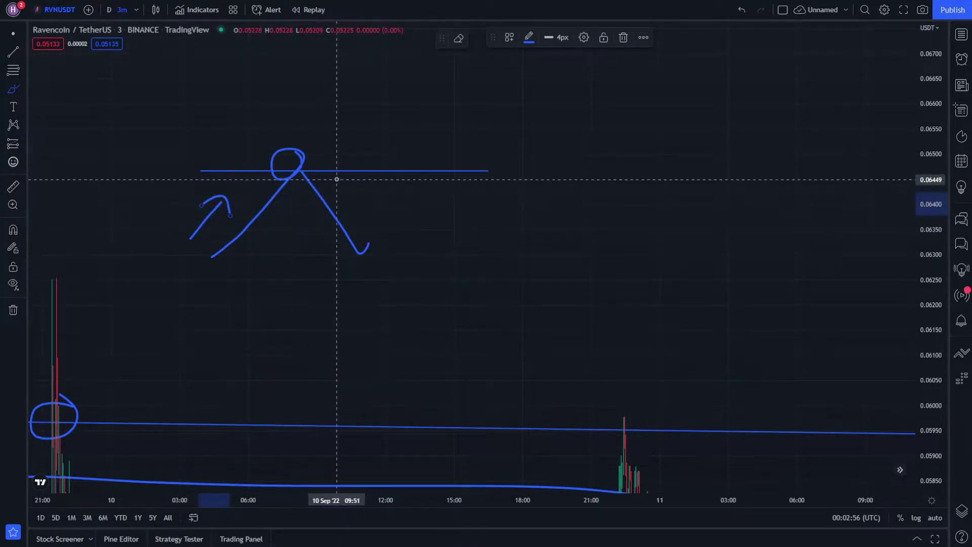
pyautogui.moveTo(326, 173); pyautogui.dragTo(374, 216)
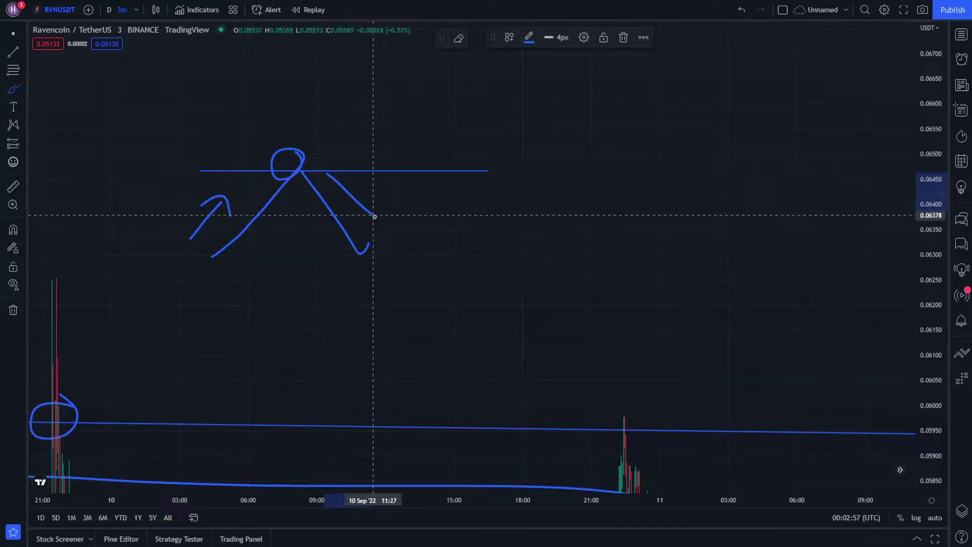
pyautogui.click(9, 37)
pyautogui.moveTo(203, 119); pyautogui.dragTo(295, 171)
pyautogui.click(11, 90)
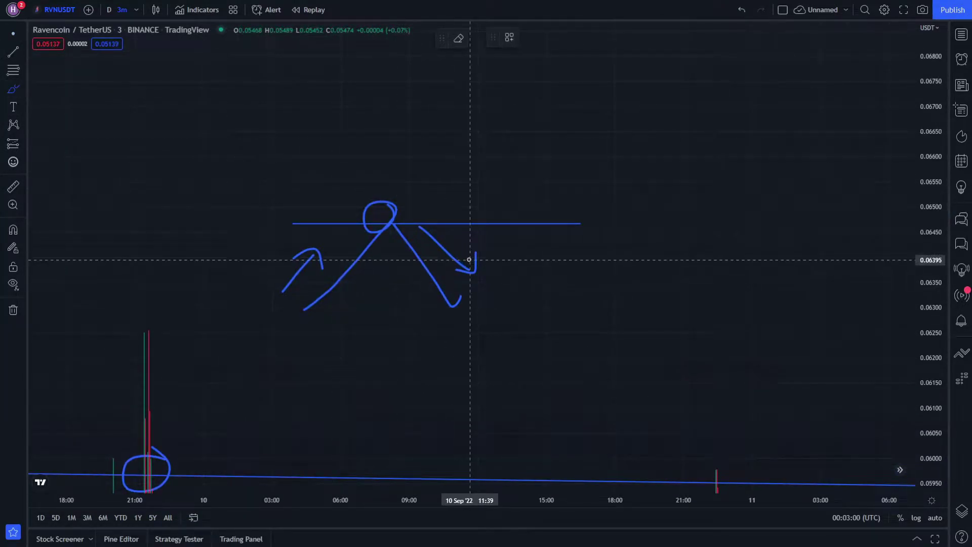
pyautogui.moveTo(241, 120)
pyautogui.mouseDown()
pyautogui.moveTo(355, 199)
pyautogui.moveTo(327, 191)
pyautogui.mouseUp()
pyautogui.click(10, 36)
# Brush a downward arrow along the 10 Sep decline, from about 0.0568 to 0.0545
pyautogui.moveTo(197, 342); pyautogui.dragTo(307, 125)
pyautogui.moveTo(291, 302); pyautogui.dragTo(312, 187)
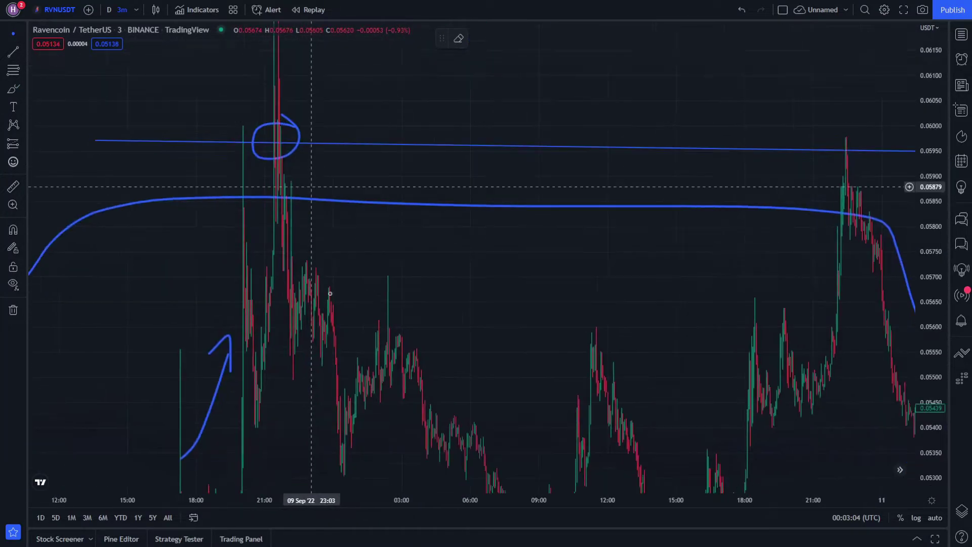
pyautogui.moveTo(330, 294); pyautogui.dragTo(245, 235)
pyautogui.moveTo(401, 430); pyautogui.dragTo(379, 330)
pyautogui.moveTo(226, 103)
pyautogui.mouseDown()
pyautogui.moveTo(326, 190)
pyautogui.moveTo(353, 202)
pyautogui.moveTo(359, 222)
pyautogui.moveTo(343, 221)
pyautogui.mouseUp()
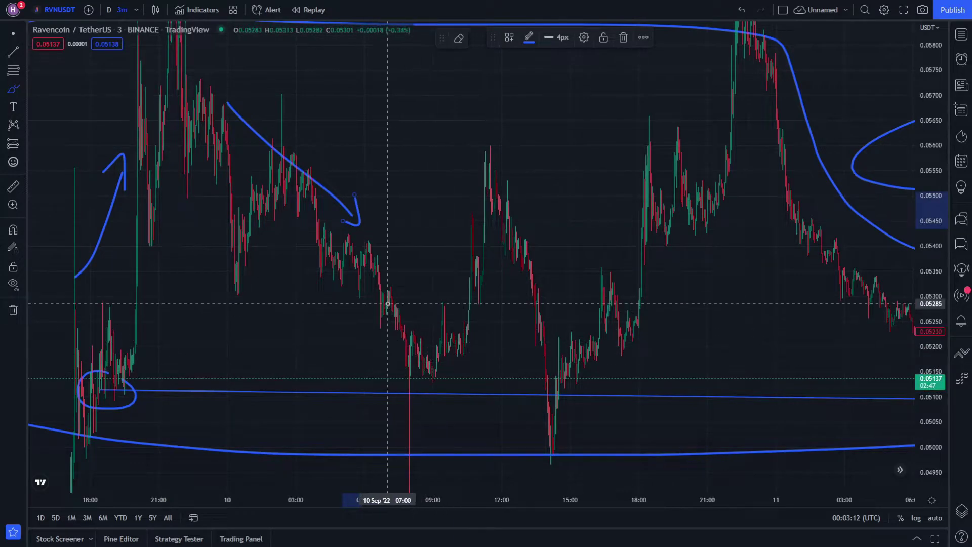
# Circle the 10 Sep low near 09:00 above the support line and brush an upward arrow rising from it
pyautogui.click(134, 10)
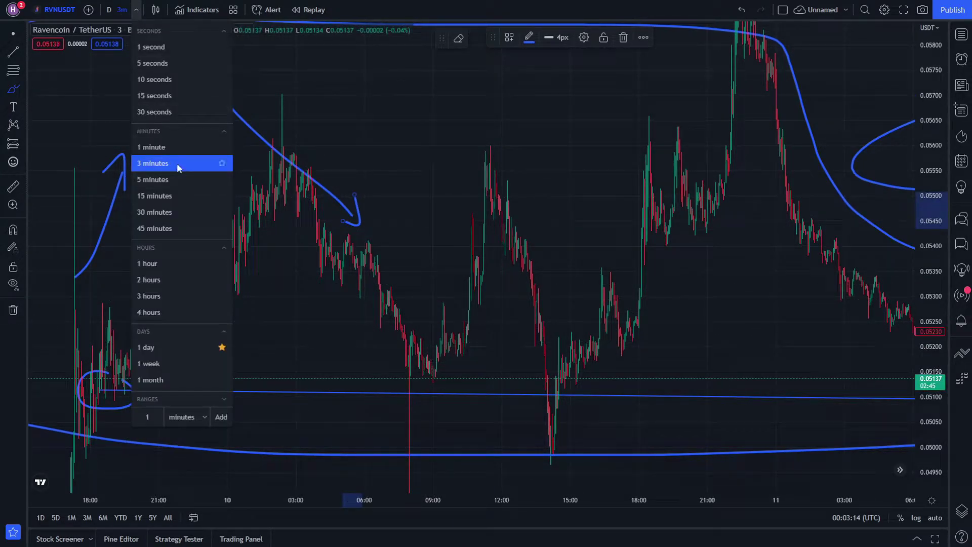
pyautogui.moveTo(423, 347); pyautogui.dragTo(430, 403)
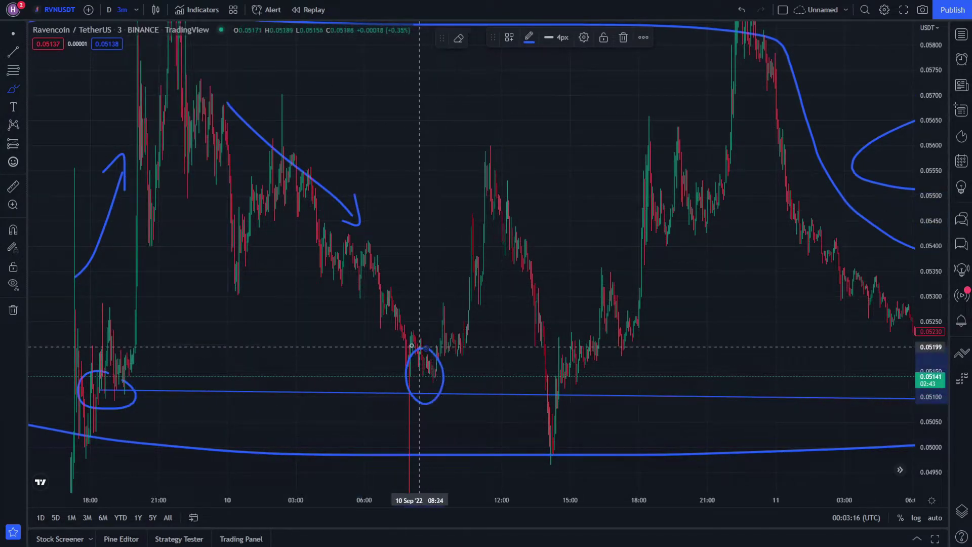
pyautogui.click(17, 37)
pyautogui.moveTo(366, 169); pyautogui.dragTo(272, 157)
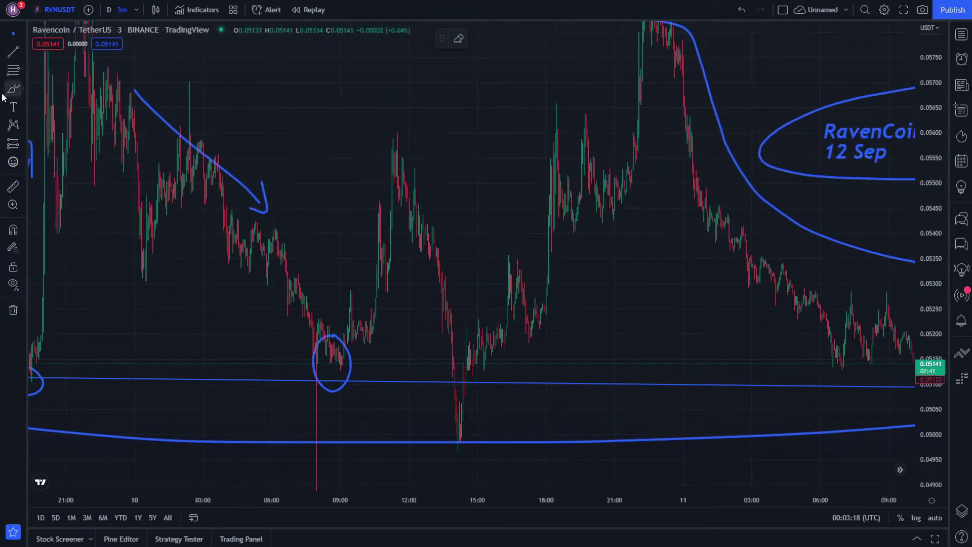
pyautogui.click(6, 93)
pyautogui.moveTo(321, 309)
pyautogui.mouseDown()
pyautogui.moveTo(347, 242)
pyautogui.moveTo(362, 273)
pyautogui.mouseUp()
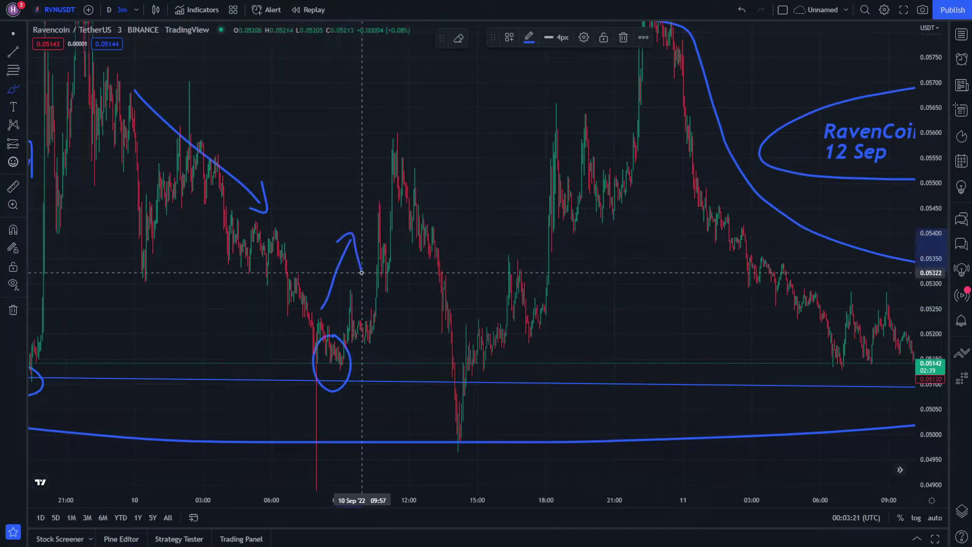
pyautogui.click(12, 39)
# Draw a second horizontal trend line at about 0.0642 beside the rejection sketch, from 10 Sep 19:18 to 11 Sep 06:51
pyautogui.moveTo(423, 142); pyautogui.dragTo(454, 408)
pyautogui.moveTo(509, 174)
pyautogui.mouseDown()
pyautogui.moveTo(454, 348)
pyautogui.moveTo(398, 428)
pyautogui.mouseUp()
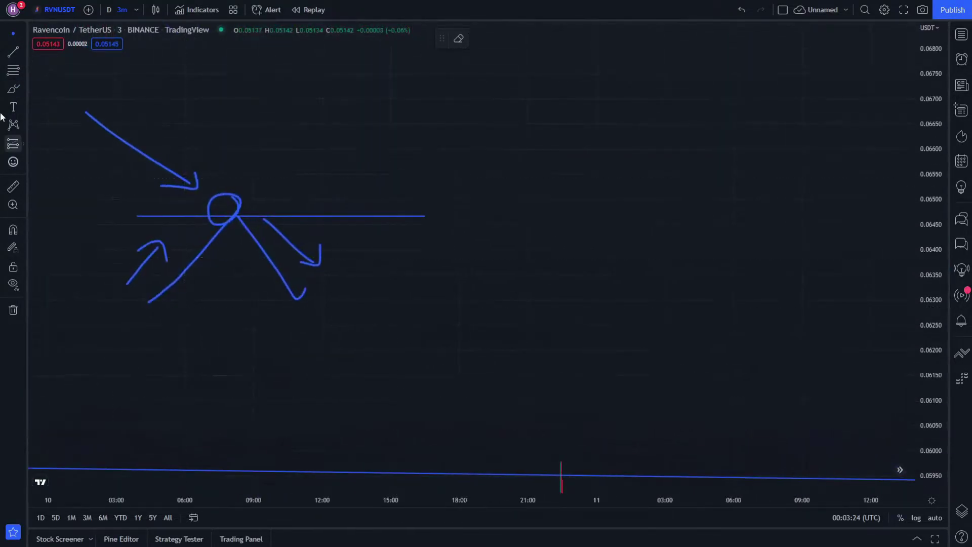
pyautogui.click(23, 53)
pyautogui.click(56, 48)
pyautogui.click(489, 239)
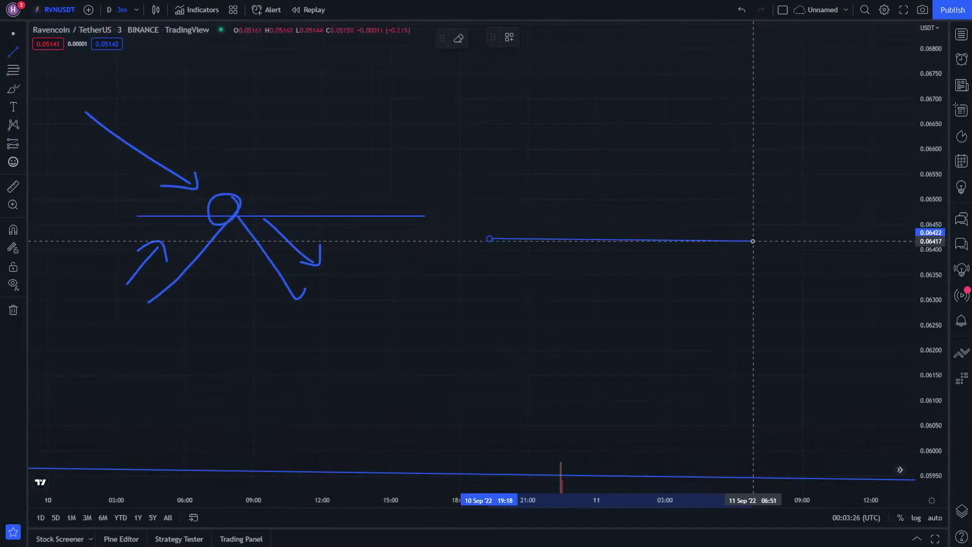
pyautogui.click(753, 241)
# Sketch a bounce off the 0.0642 line with falling and rising strokes, a circled contact point and matching direction arrows
pyautogui.click(12, 88)
pyautogui.moveTo(424, 83)
pyautogui.mouseDown()
pyautogui.moveTo(542, 182)
pyautogui.moveTo(576, 230)
pyautogui.moveTo(598, 223)
pyautogui.moveTo(653, 136)
pyautogui.mouseUp()
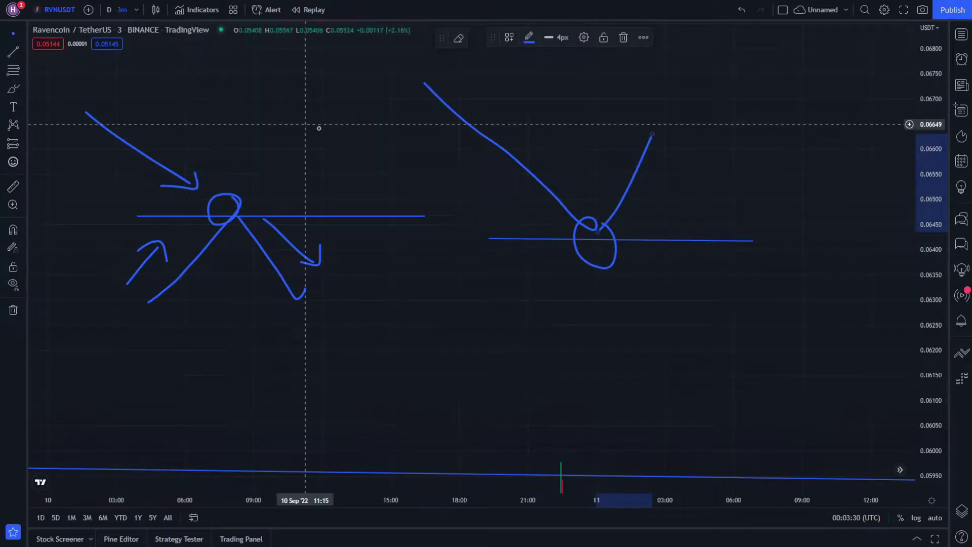
pyautogui.moveTo(319, 128); pyautogui.dragTo(163, 185)
pyautogui.click(13, 89)
pyautogui.moveTo(312, 219)
pyautogui.mouseDown()
pyautogui.moveTo(362, 256)
pyautogui.moveTo(348, 263)
pyautogui.mouseUp()
pyautogui.moveTo(526, 252); pyautogui.dragTo(550, 204)
pyautogui.moveTo(529, 209)
pyautogui.mouseDown()
pyautogui.moveTo(553, 202)
pyautogui.moveTo(556, 223)
pyautogui.mouseUp()
# Draw a horizontal trend line at about 0.0559 through the 10 Sep midday peak, extending to 11 Sep
pyautogui.click(23, 52)
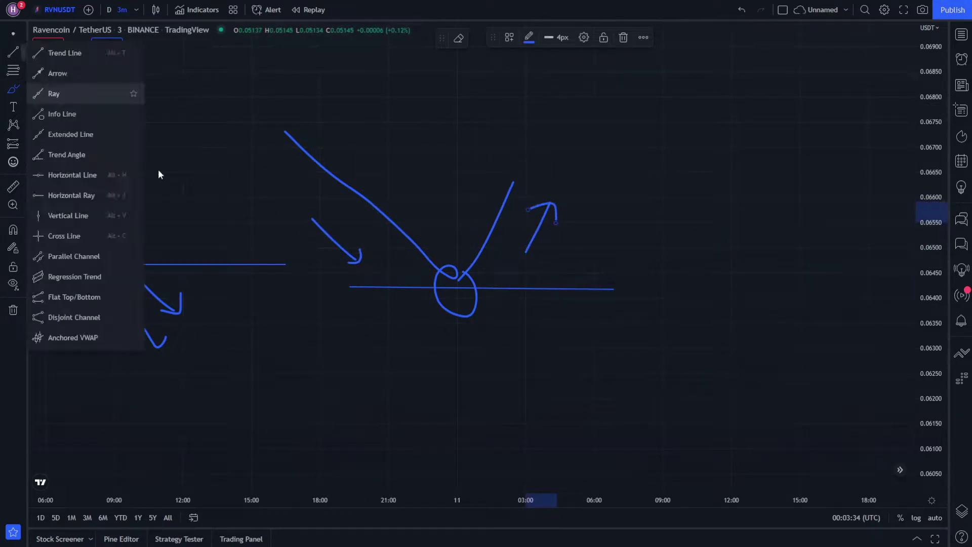
pyautogui.press('Escape')
pyautogui.moveTo(178, 263); pyautogui.dragTo(324, 98)
pyautogui.moveTo(337, 184); pyautogui.dragTo(324, 76)
pyautogui.moveTo(352, 206); pyautogui.dragTo(397, 77)
pyautogui.moveTo(393, 189); pyautogui.dragTo(437, 57)
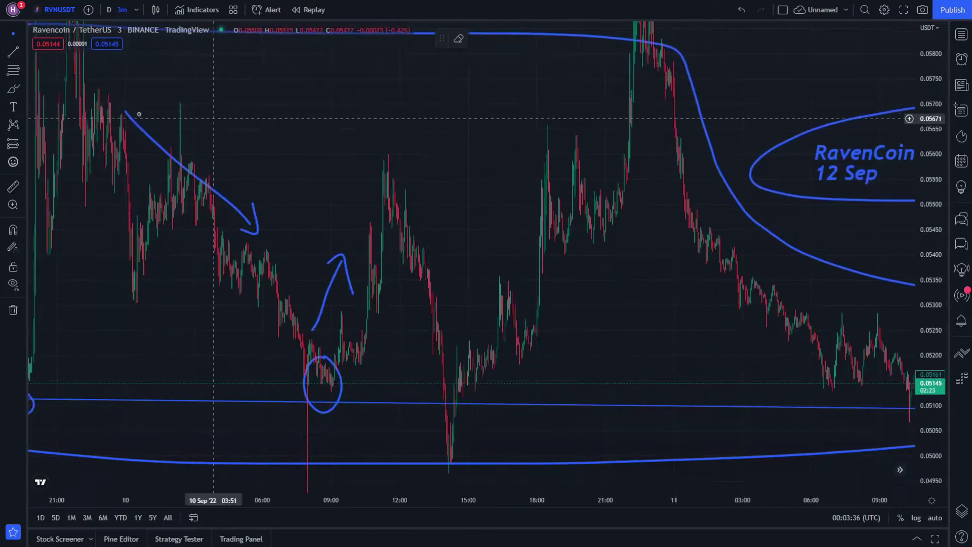
pyautogui.moveTo(265, 185); pyautogui.dragTo(674, 184)
# Brush a vertical stroke from the 10 Sep midday peak up to the resistance line, and delete it
pyautogui.moveTo(430, 190)
pyautogui.mouseDown()
pyautogui.moveTo(416, 320)
pyautogui.moveTo(466, 304)
pyautogui.moveTo(436, 276)
pyautogui.moveTo(450, 92)
pyautogui.mouseUp()
pyautogui.click(12, 90)
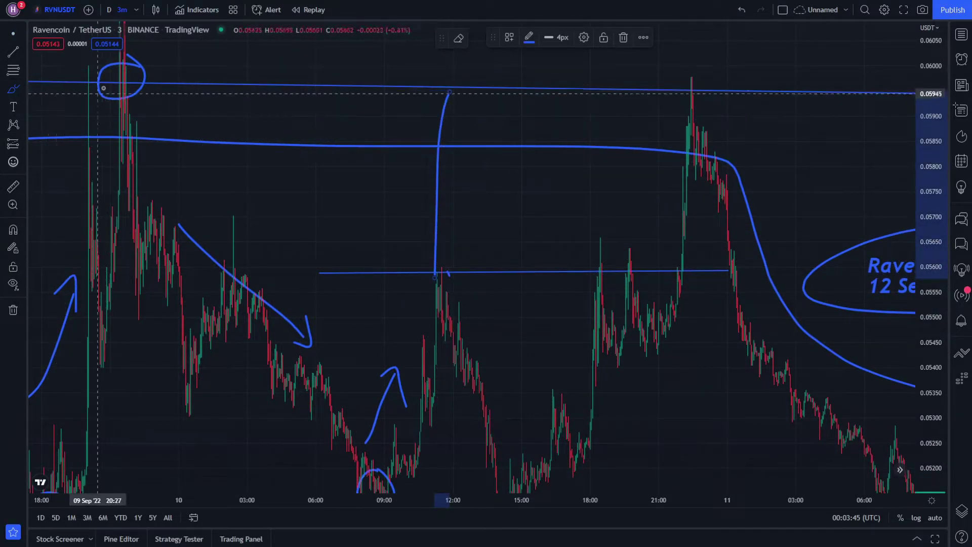
pyautogui.click(11, 33)
pyautogui.moveTo(177, 116); pyautogui.dragTo(168, 210)
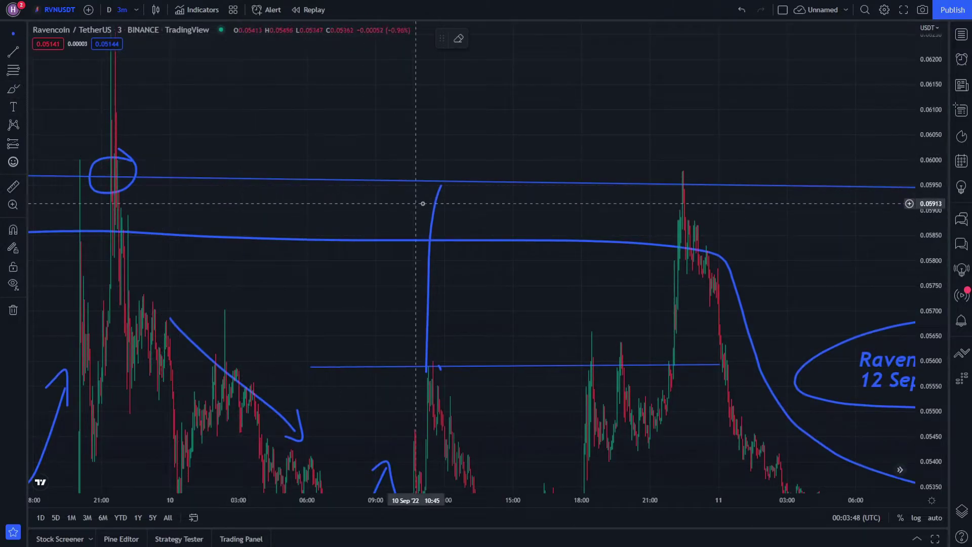
pyautogui.moveTo(475, 249); pyautogui.dragTo(495, 173)
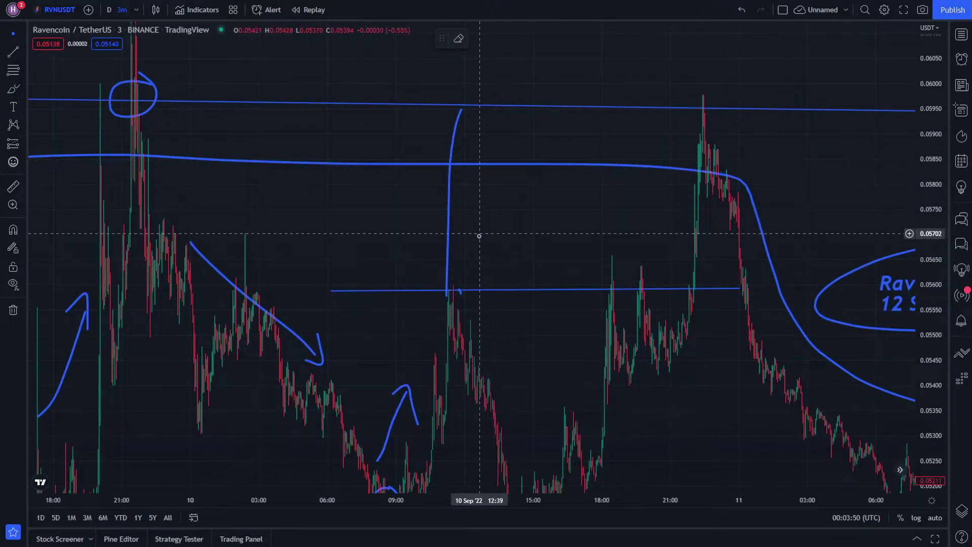
pyautogui.click(449, 244)
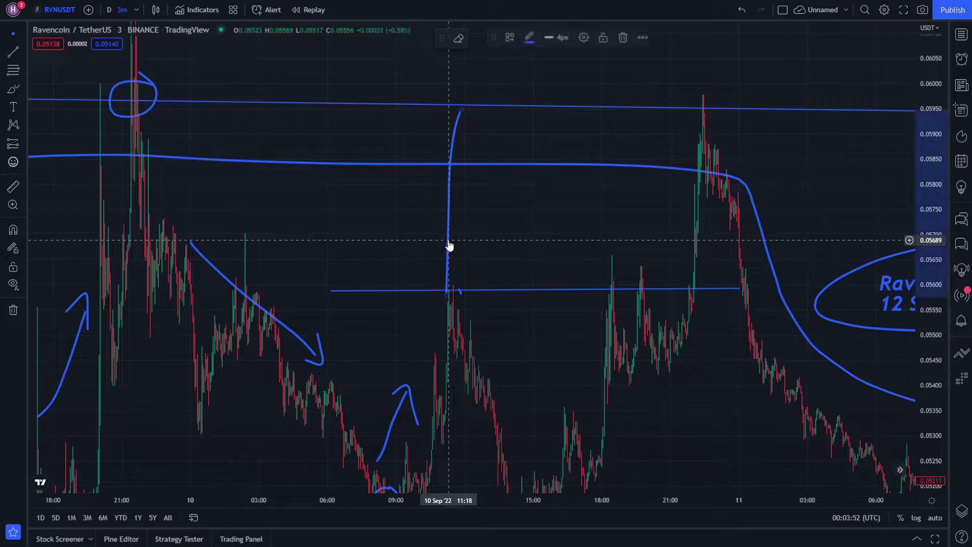
pyautogui.press('Delete')
pyautogui.moveTo(507, 249); pyautogui.dragTo(430, 157)
pyautogui.moveTo(475, 316)
pyautogui.mouseDown()
pyautogui.moveTo(506, 350)
pyautogui.moveTo(525, 343)
pyautogui.mouseUp()
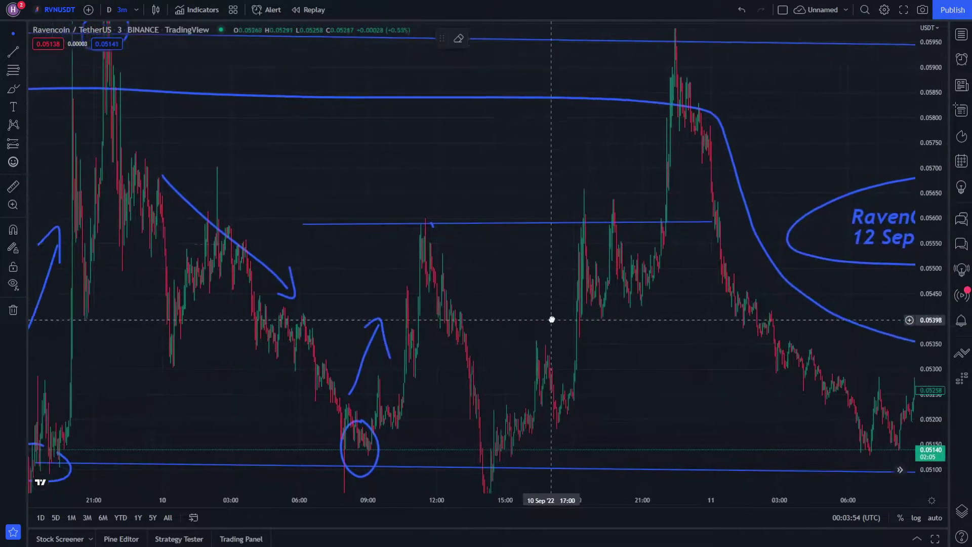
pyautogui.moveTo(433, 223); pyautogui.dragTo(400, 232)
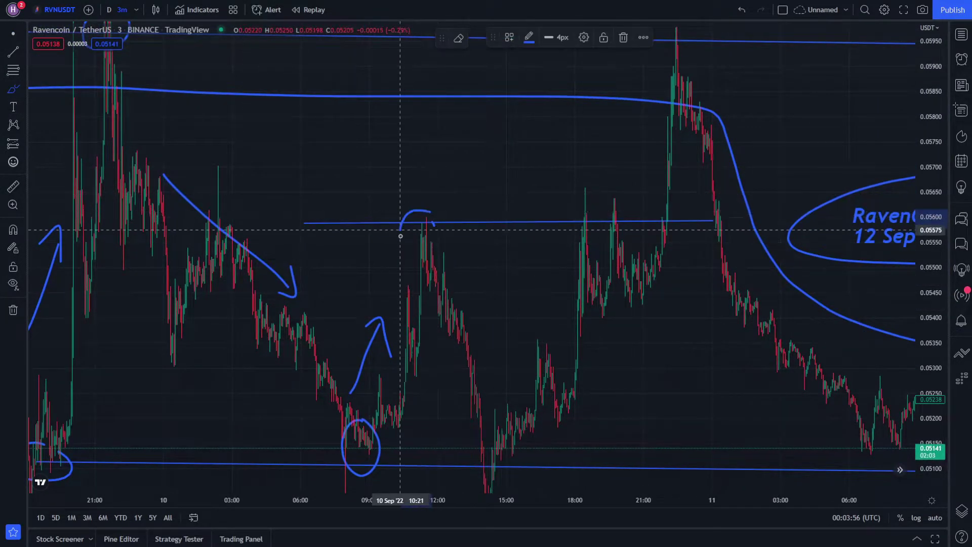
pyautogui.click(742, 10)
# Brush circles around the 10 Sep 11:30 wick at the 0.0559 line and the two drops below it, with a pointer stroke to the wick
pyautogui.moveTo(513, 495); pyautogui.dragTo(158, 461)
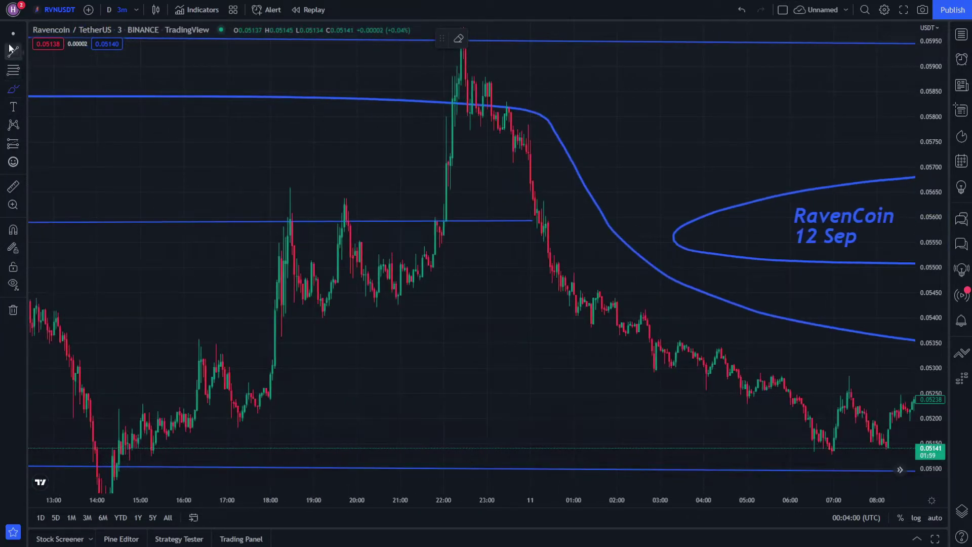
pyautogui.moveTo(115, 106); pyautogui.dragTo(490, 73)
pyautogui.moveTo(375, 220); pyautogui.dragTo(465, 199)
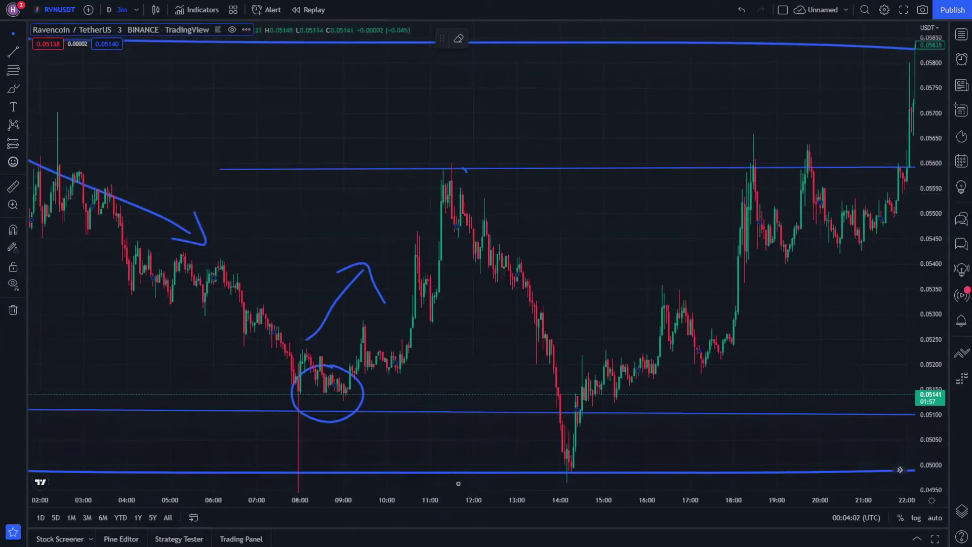
pyautogui.moveTo(476, 499); pyautogui.dragTo(30, 476)
pyautogui.moveTo(119, 327); pyautogui.dragTo(701, 271)
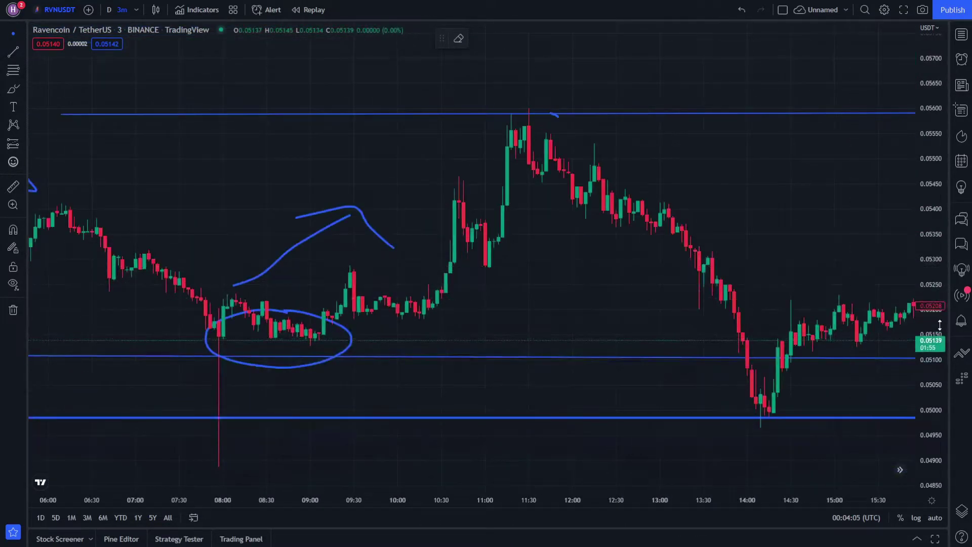
pyautogui.moveTo(938, 326); pyautogui.dragTo(935, 56)
pyautogui.moveTo(760, 231); pyautogui.dragTo(670, 446)
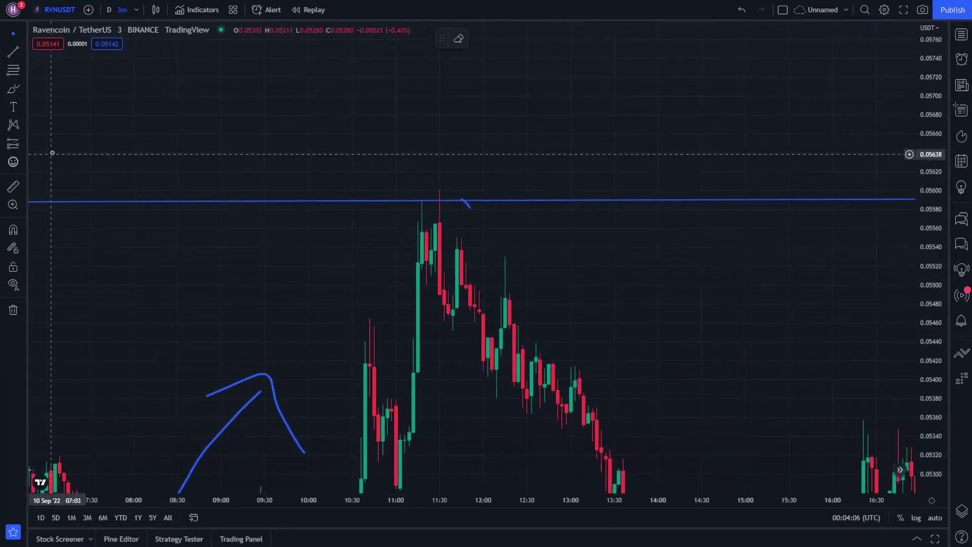
pyautogui.click(13, 89)
pyautogui.moveTo(453, 234)
pyautogui.mouseDown()
pyautogui.moveTo(428, 254)
pyautogui.moveTo(443, 317)
pyautogui.mouseUp()
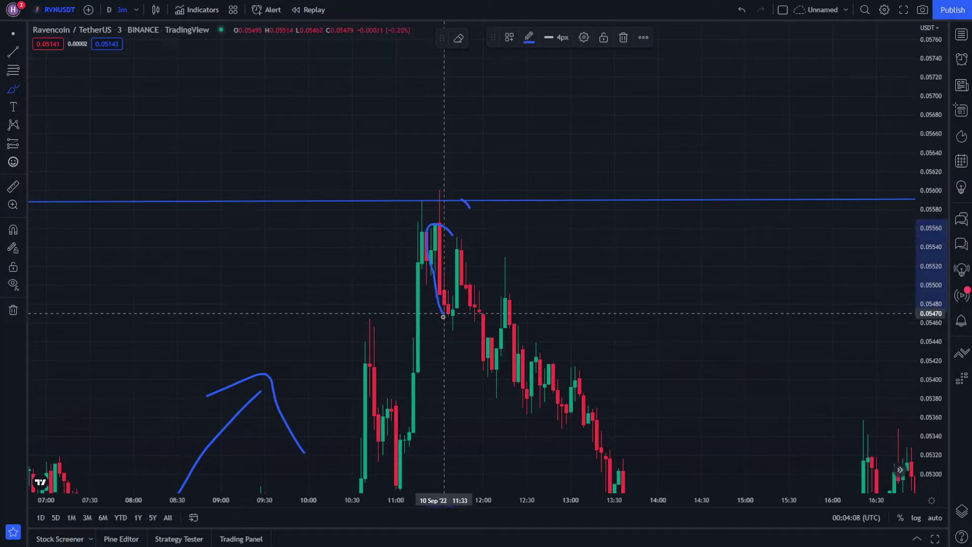
pyautogui.moveTo(450, 191)
pyautogui.mouseDown()
pyautogui.moveTo(433, 187)
pyautogui.moveTo(480, 140)
pyautogui.mouseUp()
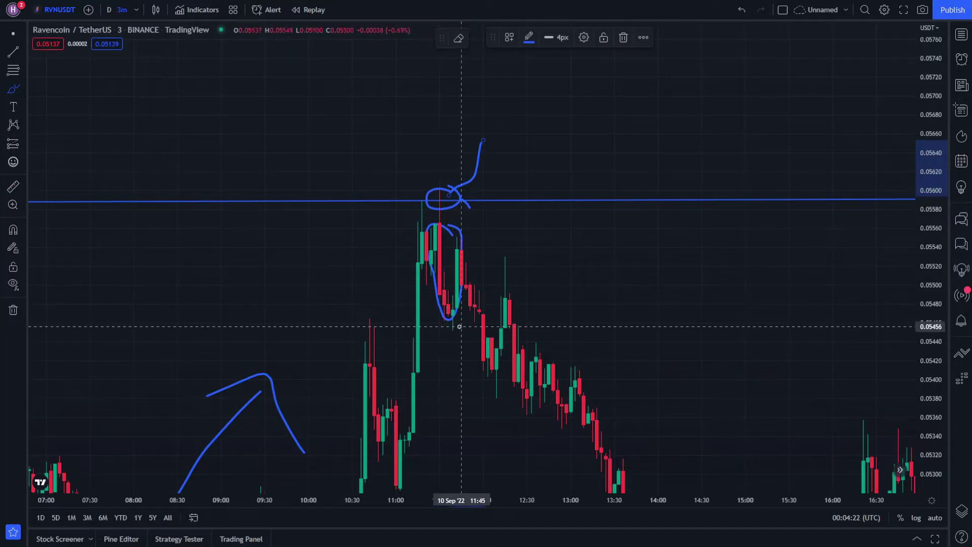
pyautogui.moveTo(468, 257); pyautogui.dragTo(470, 341)
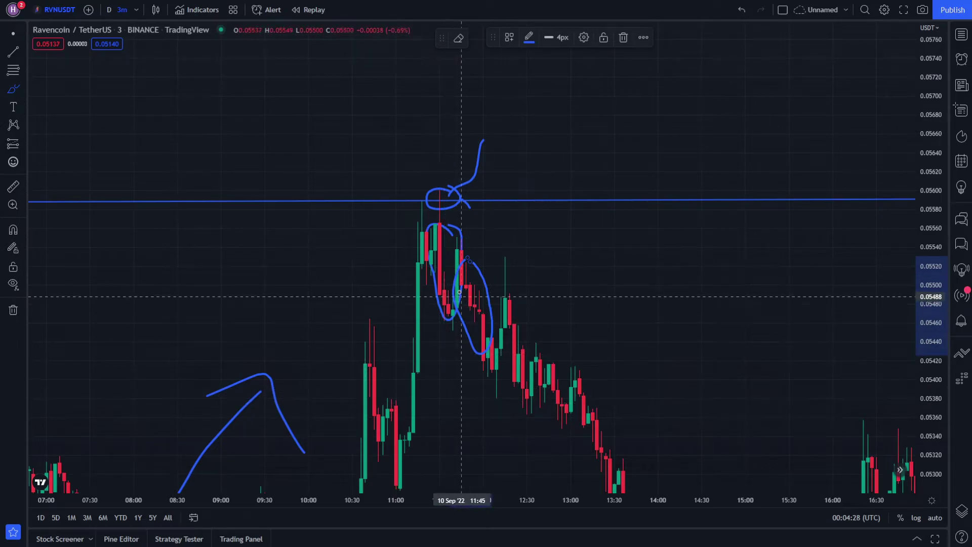
# Examine the price action from the 10 Sep midday peak through 11 Sep to the latest candles around midnight on 12 Sep
pyautogui.click(8, 38)
pyautogui.moveTo(659, 152); pyautogui.dragTo(357, 23)
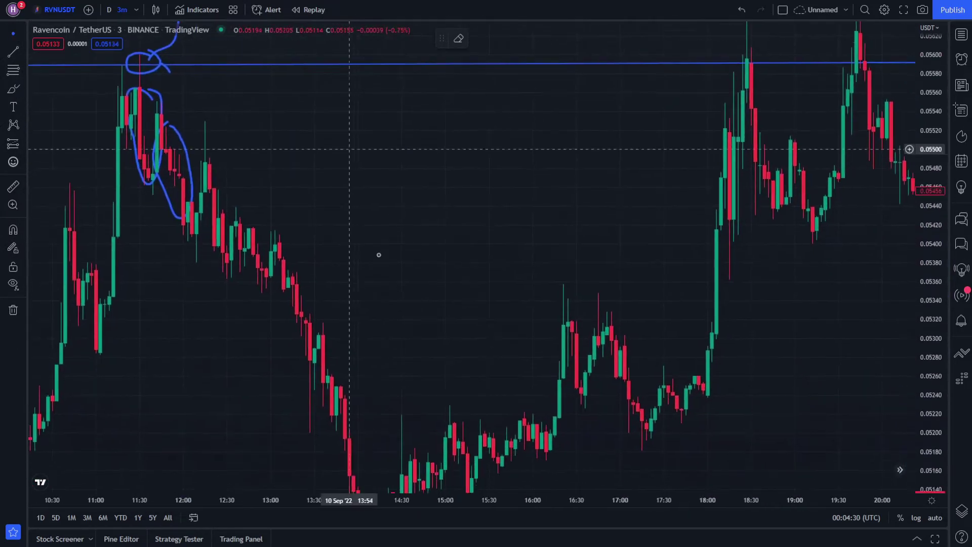
pyautogui.moveTo(590, 365); pyautogui.dragTo(139, 386)
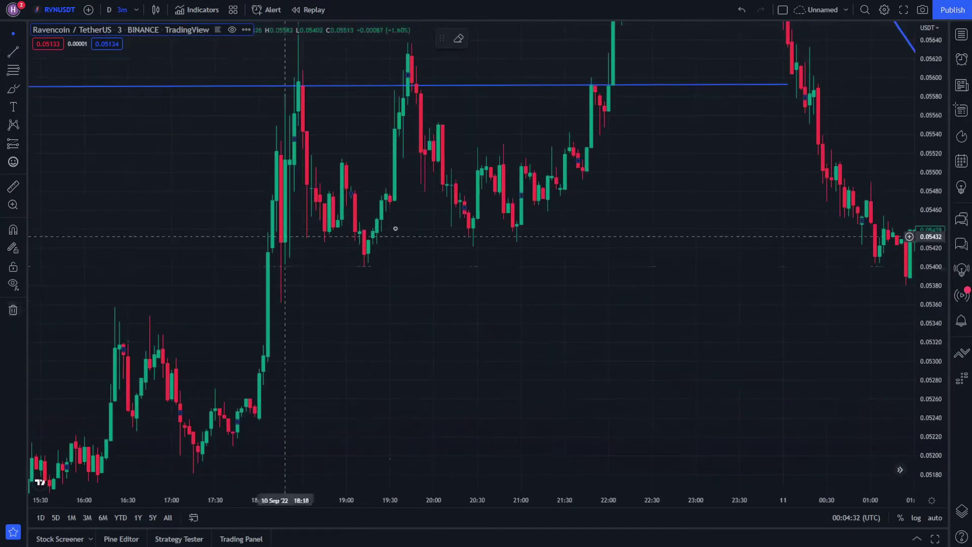
pyautogui.moveTo(394, 232); pyautogui.dragTo(70, 346)
pyautogui.moveTo(448, 309); pyautogui.dragTo(90, 174)
pyautogui.moveTo(628, 301); pyautogui.dragTo(162, 195)
pyautogui.moveTo(573, 264); pyautogui.dragTo(208, 225)
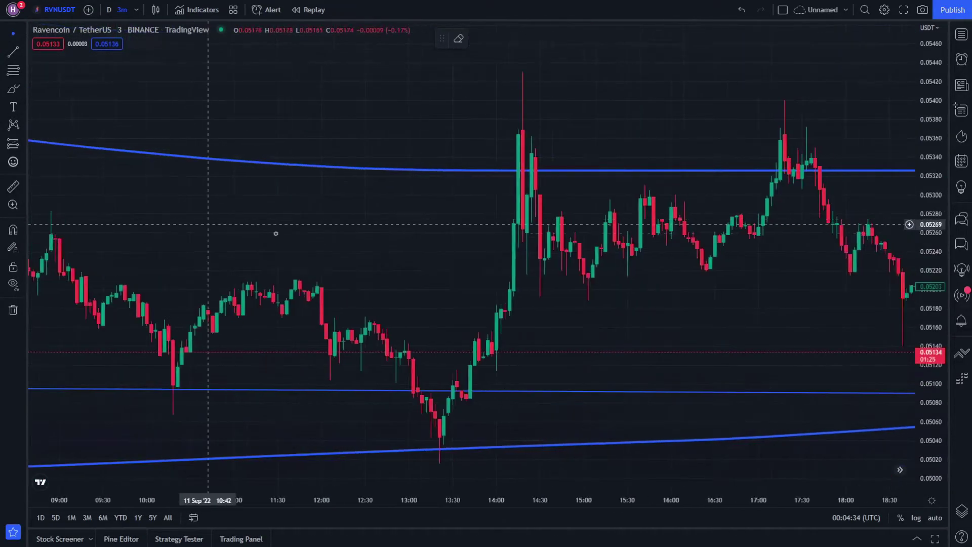
pyautogui.moveTo(485, 498); pyautogui.dragTo(746, 499)
pyautogui.moveTo(625, 372); pyautogui.dragTo(724, 476)
pyautogui.moveTo(572, 346); pyautogui.dragTo(635, 439)
pyautogui.moveTo(366, 496); pyautogui.dragTo(642, 496)
pyautogui.moveTo(549, 407); pyautogui.dragTo(182, 219)
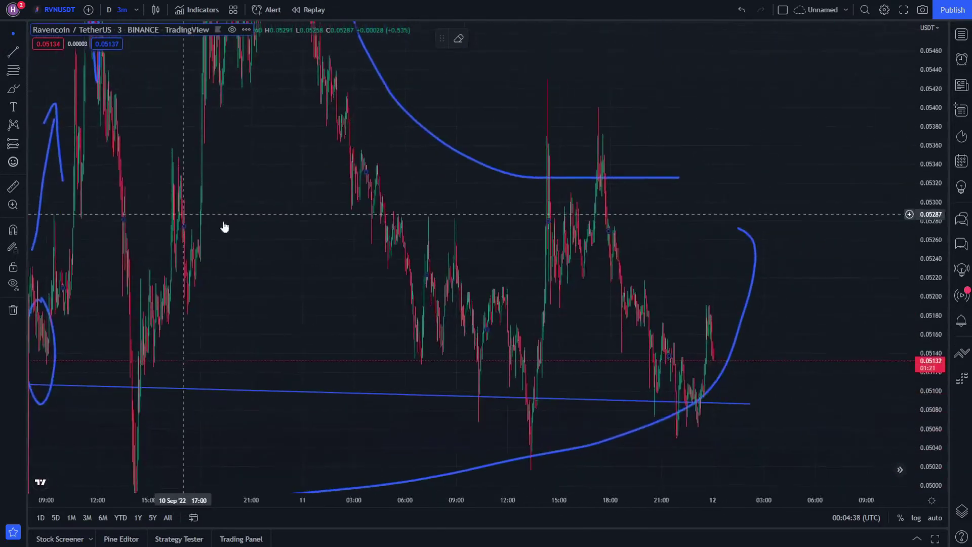
pyautogui.moveTo(329, 243); pyautogui.dragTo(523, 480)
pyautogui.moveTo(509, 410); pyautogui.dragTo(266, 172)
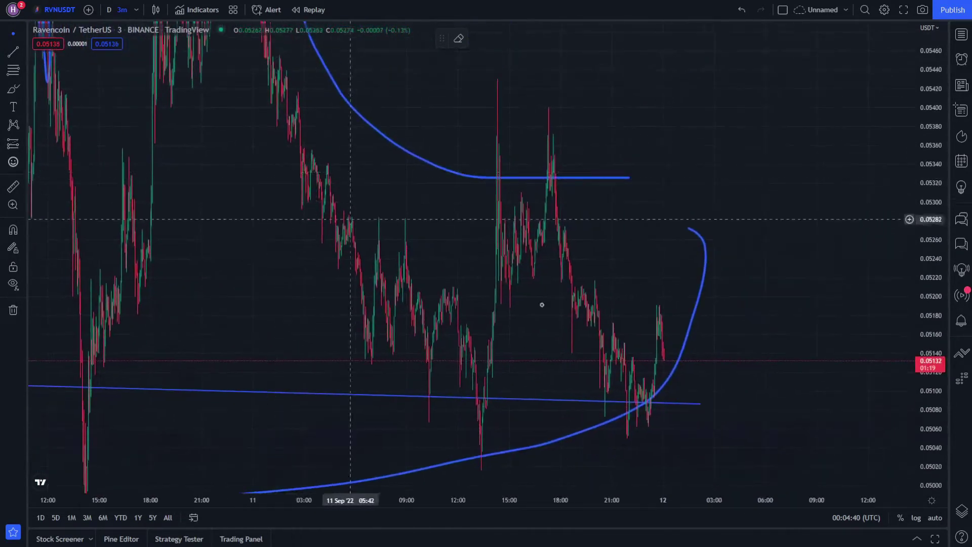
pyautogui.moveTo(606, 501); pyautogui.dragTo(460, 491)
pyautogui.moveTo(278, 464); pyautogui.dragTo(641, 284)
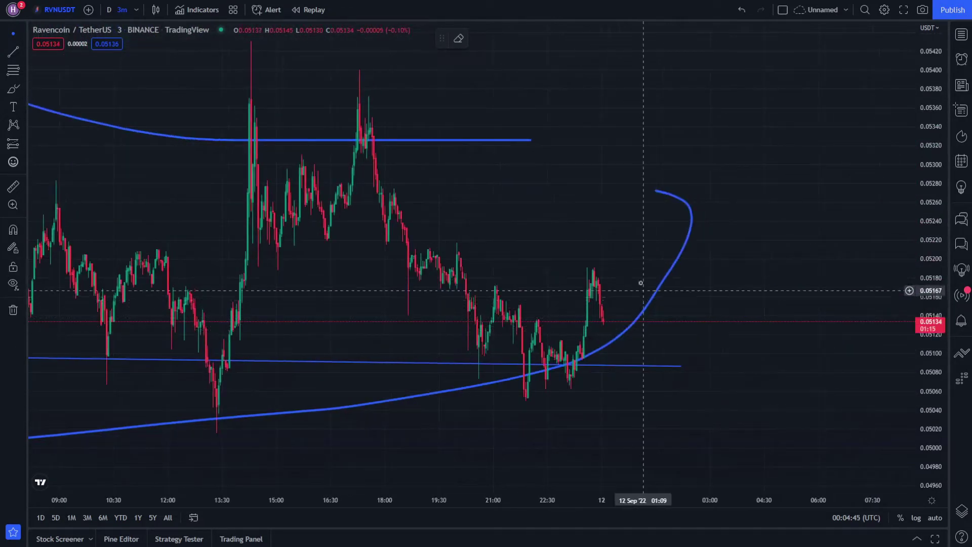
# Brush a falling arrow over the 11 Sep evening decline, circle the 10:00–13:00 range, and sketch a rebound curve from the latest candle to about 0.0519
pyautogui.click(13, 92)
pyautogui.moveTo(428, 195); pyautogui.dragTo(520, 300)
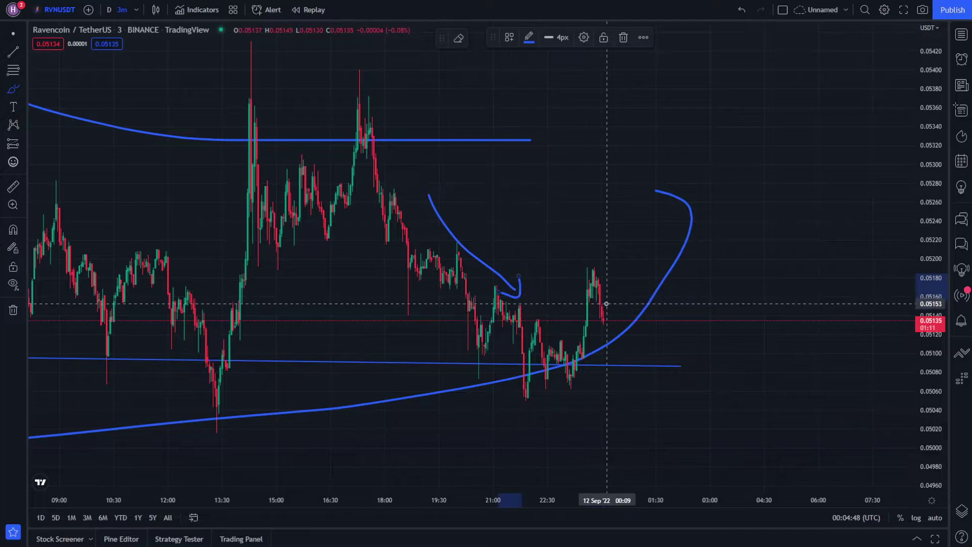
pyautogui.moveTo(205, 256)
pyautogui.mouseDown()
pyautogui.moveTo(93, 276)
pyautogui.moveTo(142, 357)
pyautogui.moveTo(207, 291)
pyautogui.mouseUp()
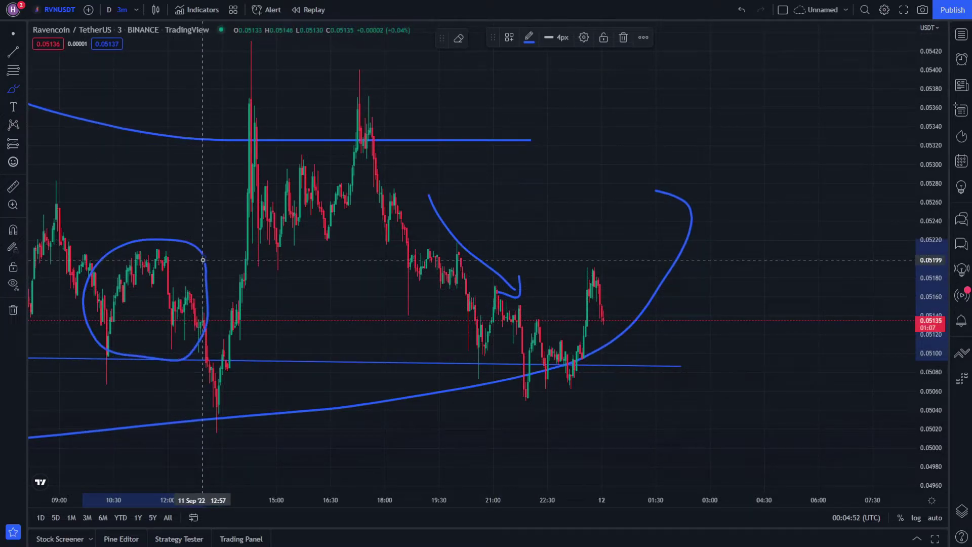
pyautogui.moveTo(607, 316); pyautogui.dragTo(664, 264)
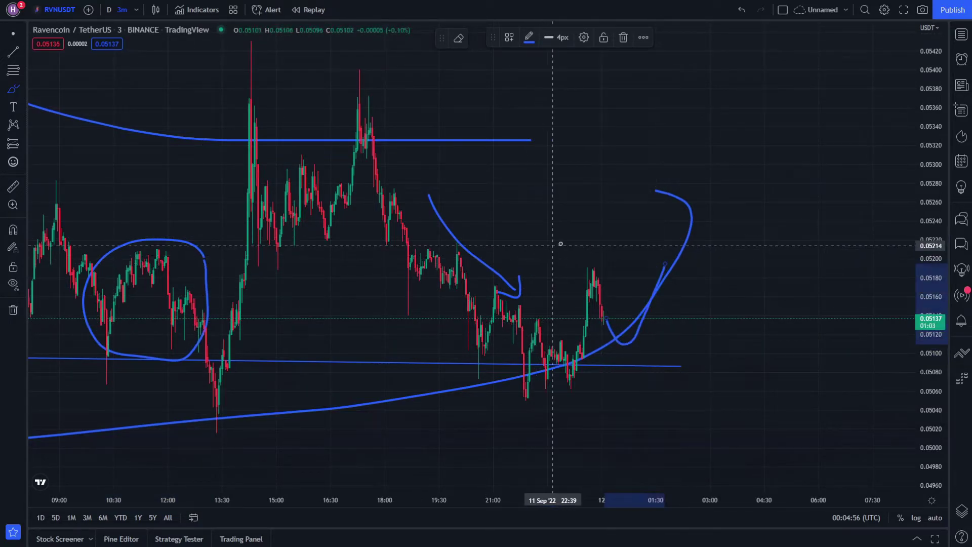
# Circle the swing from the 11 Sep 22:00 low to the latest candles, and brush an arrow pointing at it
pyautogui.click(10, 33)
pyautogui.moveTo(98, 134); pyautogui.dragTo(476, 148)
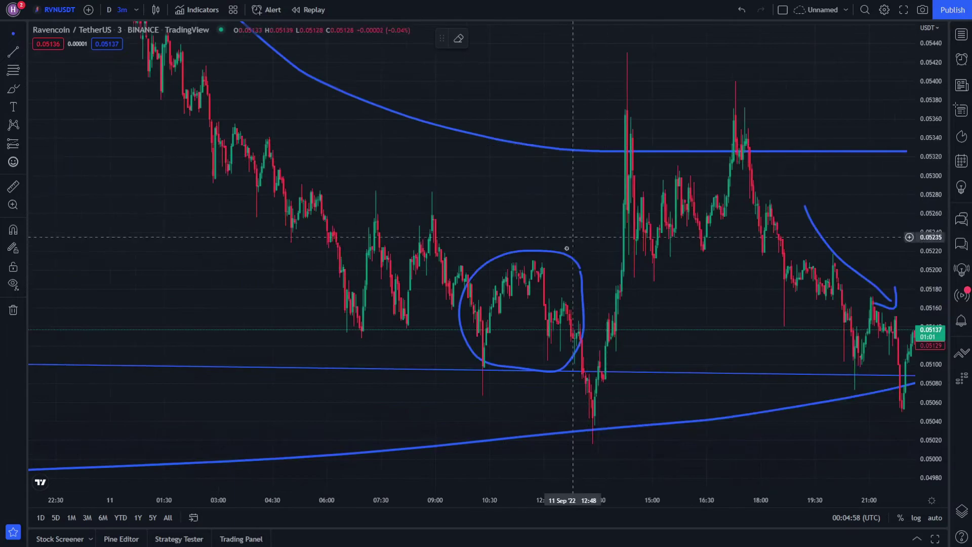
pyautogui.moveTo(627, 230); pyautogui.dragTo(72, 203)
pyautogui.moveTo(402, 253); pyautogui.dragTo(582, 261)
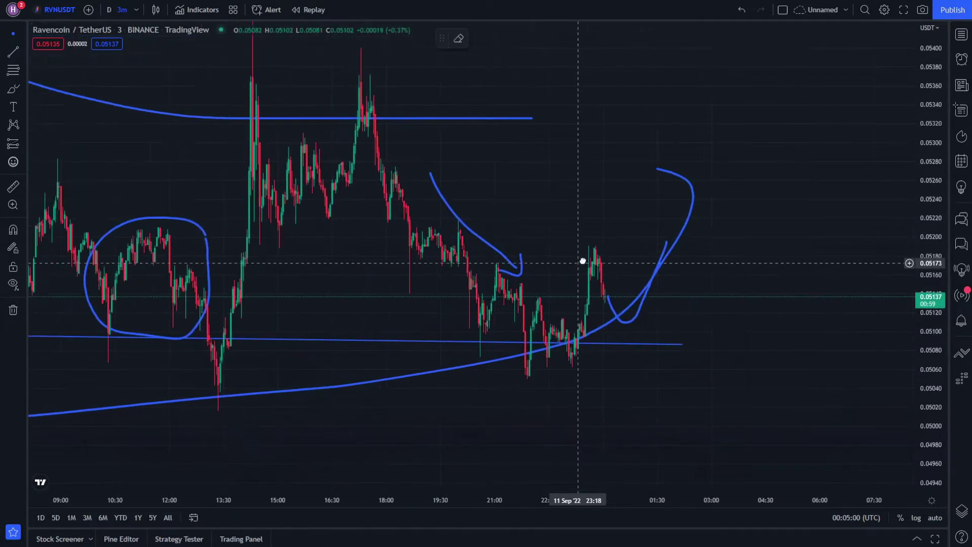
pyautogui.moveTo(167, 280); pyautogui.dragTo(353, 280)
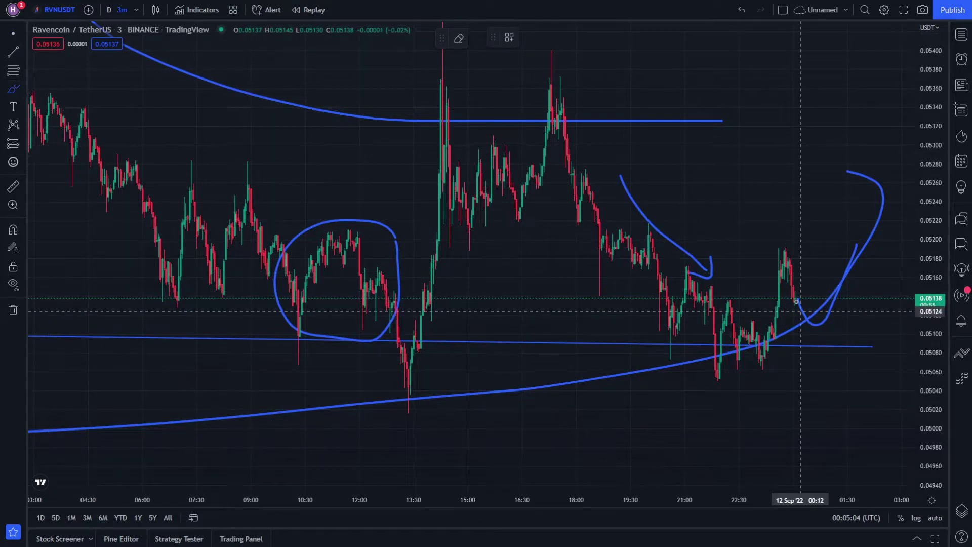
pyautogui.moveTo(767, 239)
pyautogui.mouseDown()
pyautogui.moveTo(731, 303)
pyautogui.moveTo(722, 374)
pyautogui.moveTo(804, 272)
pyautogui.moveTo(810, 299)
pyautogui.moveTo(845, 266)
pyautogui.mouseUp()
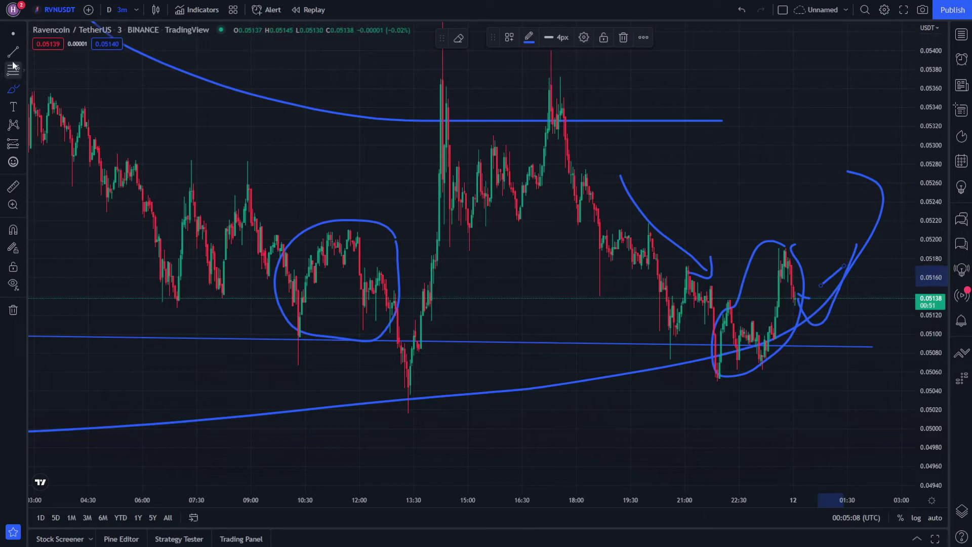
# Brush an outline around the 10 Sep 14:00 low and its rebound, from about 0.0500 to 0.0523, with a stroke continuing upward
pyautogui.moveTo(98, 156); pyautogui.dragTo(668, 130)
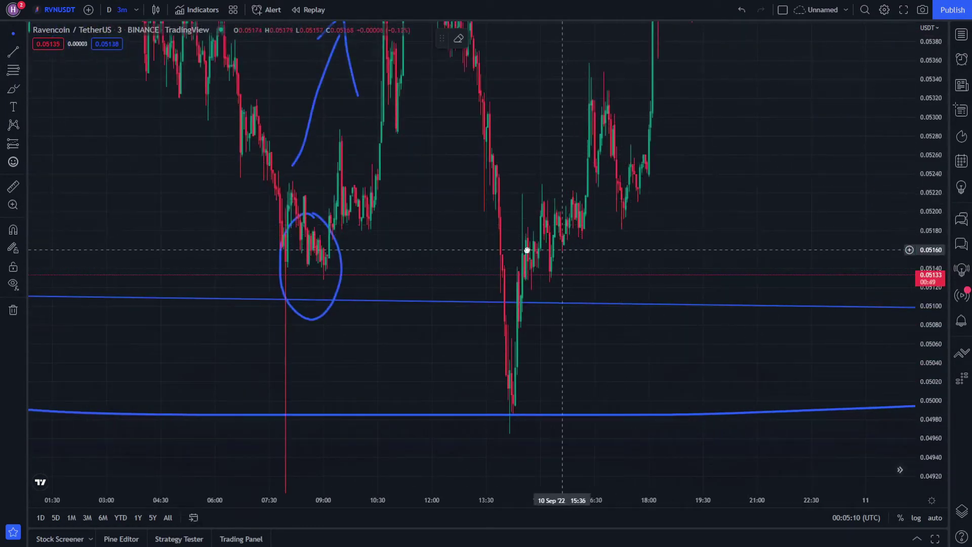
pyautogui.moveTo(527, 250); pyautogui.dragTo(499, 249)
pyautogui.moveTo(556, 220); pyautogui.dragTo(126, 219)
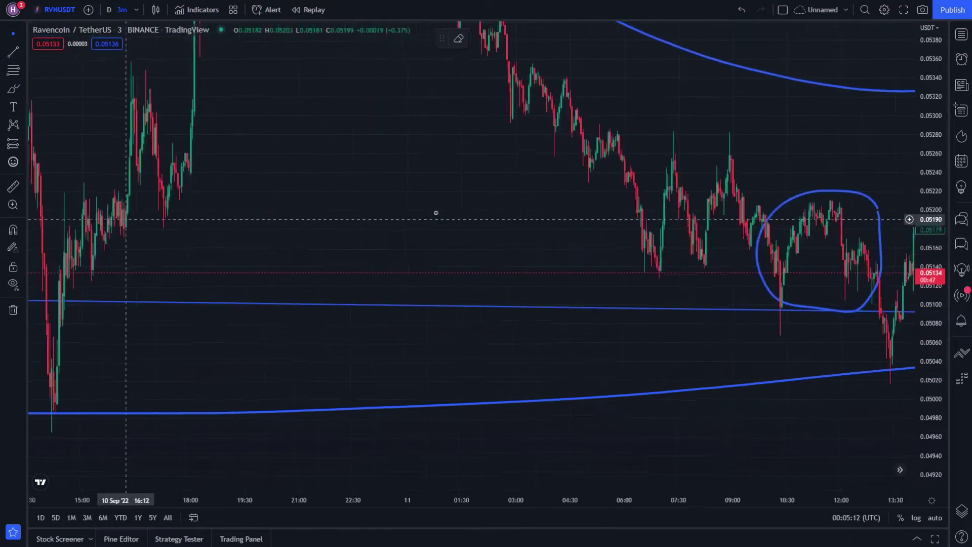
pyautogui.hscroll(10, 436, 212)
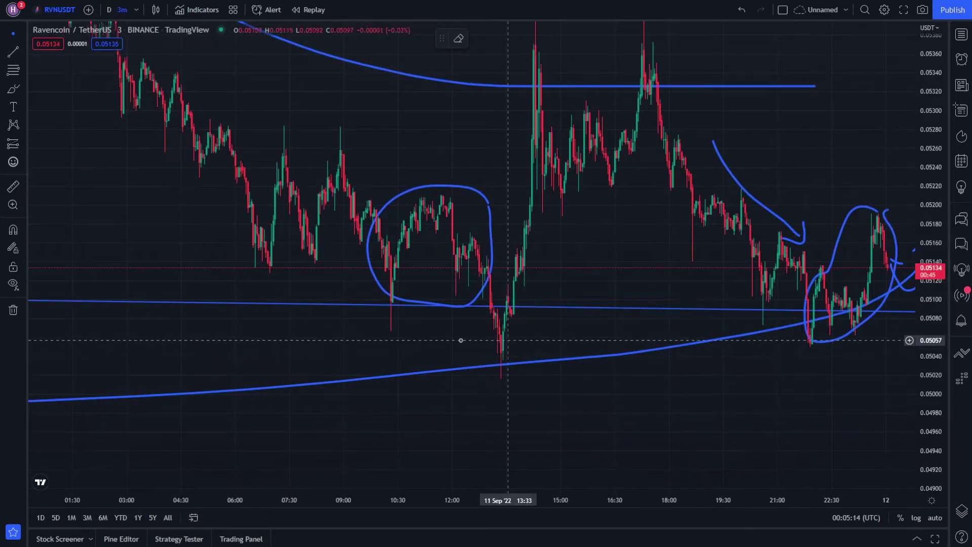
pyautogui.hscroll(-10, 461, 340)
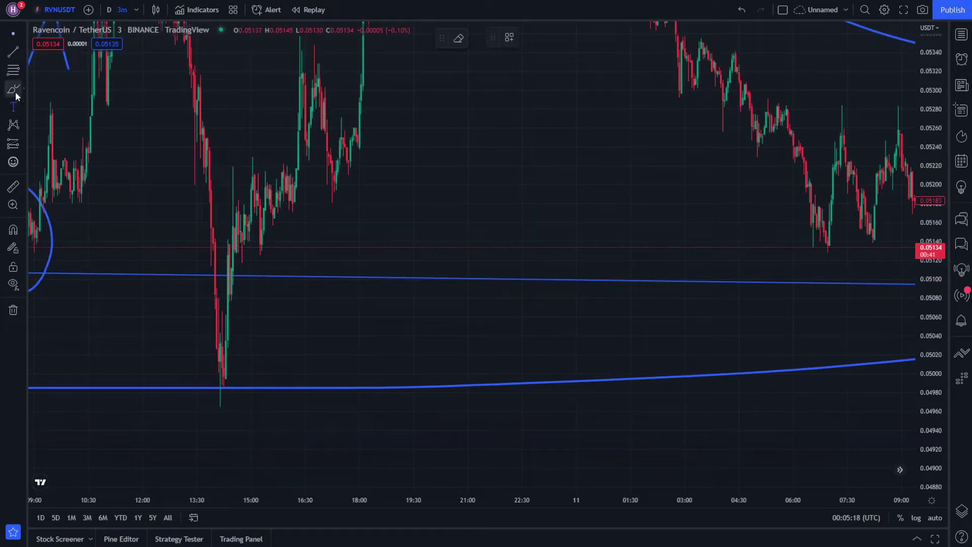
pyautogui.moveTo(274, 362)
pyautogui.mouseDown()
pyautogui.moveTo(203, 238)
pyautogui.moveTo(275, 162)
pyautogui.mouseUp()
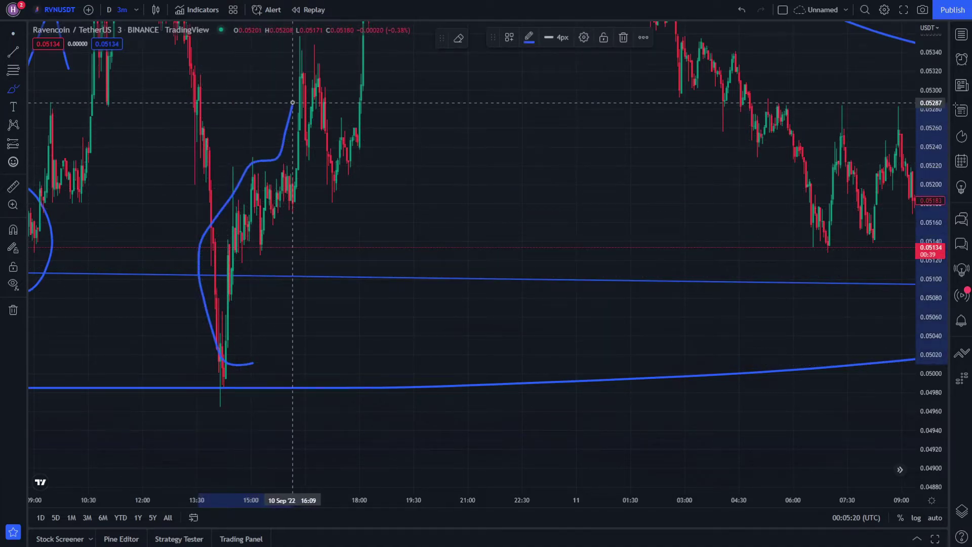
pyautogui.moveTo(248, 366)
pyautogui.mouseDown()
pyautogui.moveTo(285, 243)
pyautogui.moveTo(280, 165)
pyautogui.mouseUp()
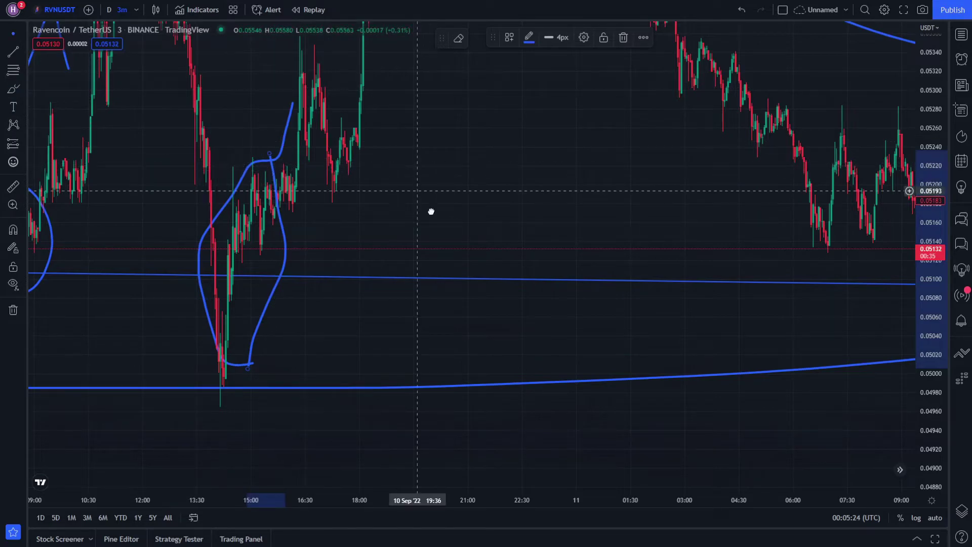
# Sketch a sideways forecast from the latest candle, branching up to about 0.0521 and down to about 0.0507
pyautogui.moveTo(431, 212); pyautogui.dragTo(463, 268)
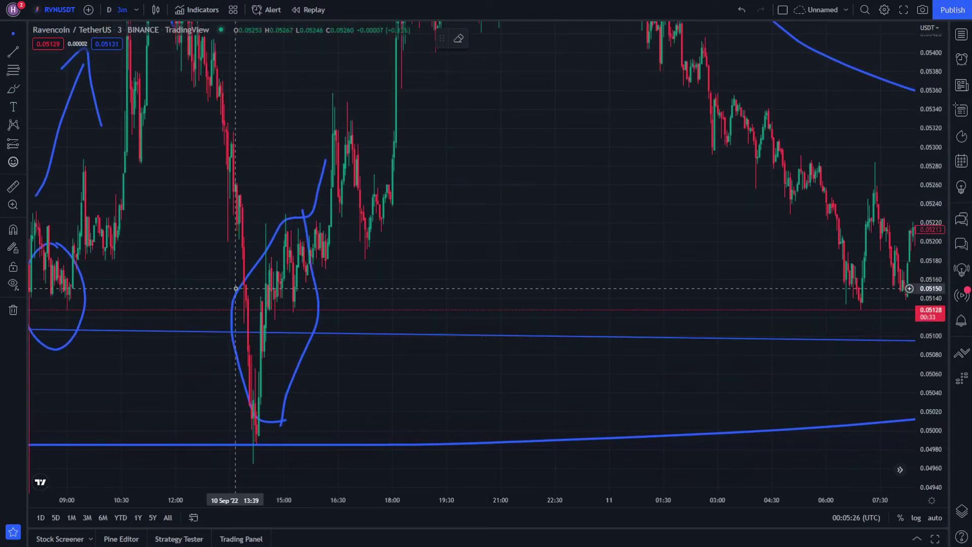
pyautogui.click(13, 89)
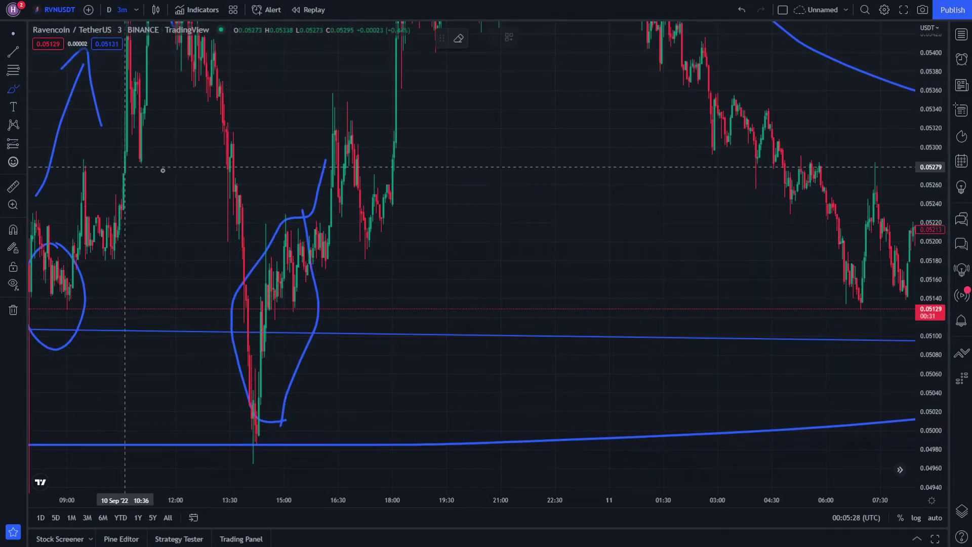
pyautogui.click(9, 33)
pyautogui.moveTo(471, 144); pyautogui.dragTo(76, 147)
pyautogui.moveTo(458, 171); pyautogui.dragTo(43, 172)
pyautogui.moveTo(616, 203); pyautogui.dragTo(441, 209)
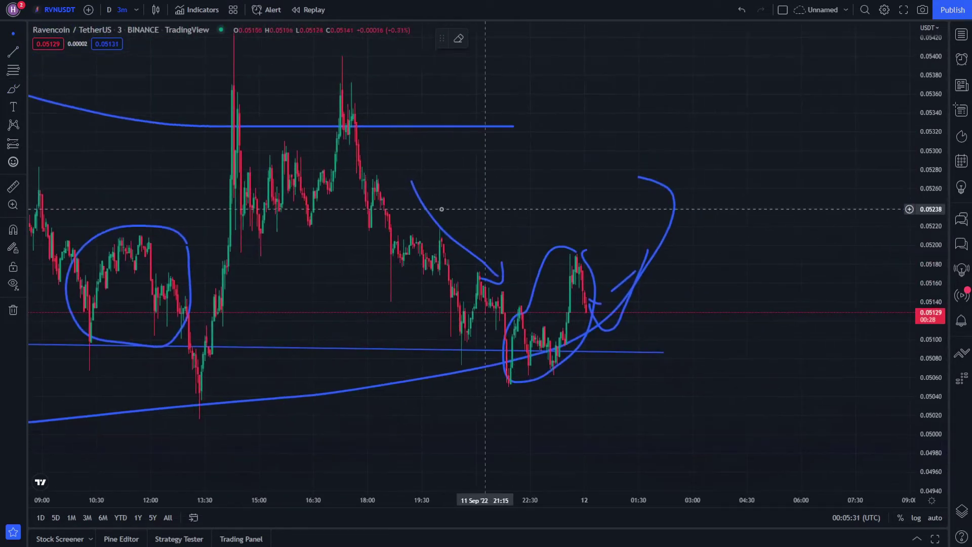
pyautogui.click(14, 89)
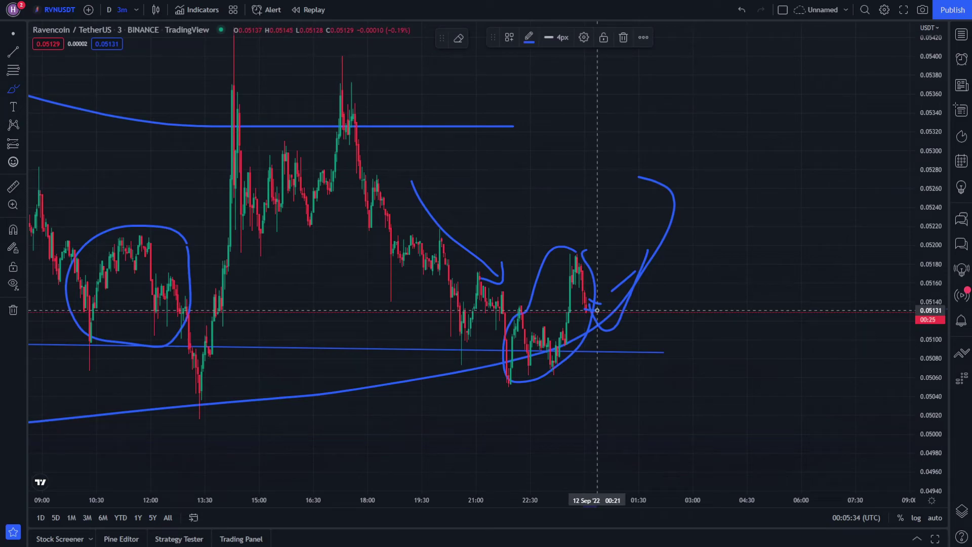
pyautogui.moveTo(597, 311)
pyautogui.mouseDown()
pyautogui.moveTo(714, 242)
pyautogui.moveTo(686, 310)
pyautogui.moveTo(722, 365)
pyautogui.moveTo(739, 365)
pyautogui.mouseUp()
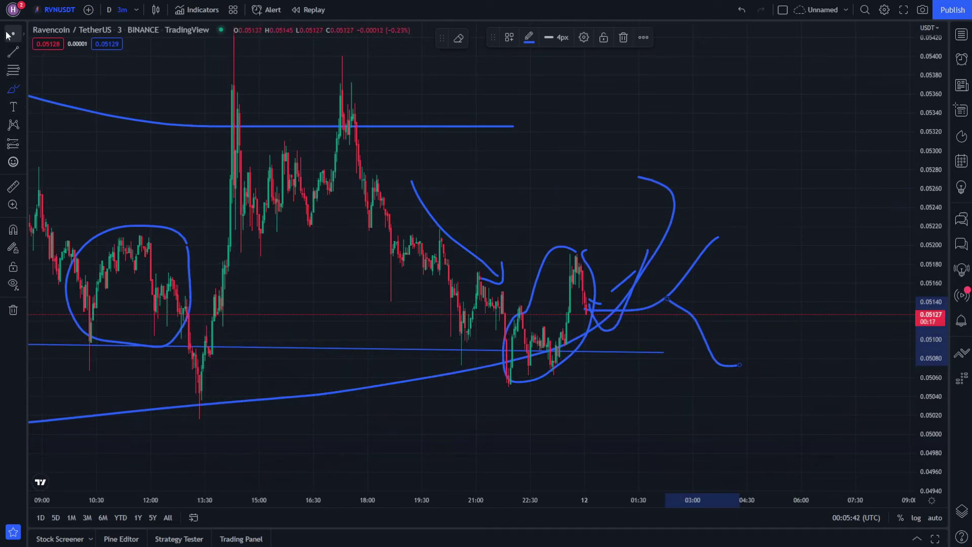
# Compare the circled 11 Sep range and its rebound with the latest circled swing and forecast branches
pyautogui.moveTo(126, 334); pyautogui.dragTo(618, 327)
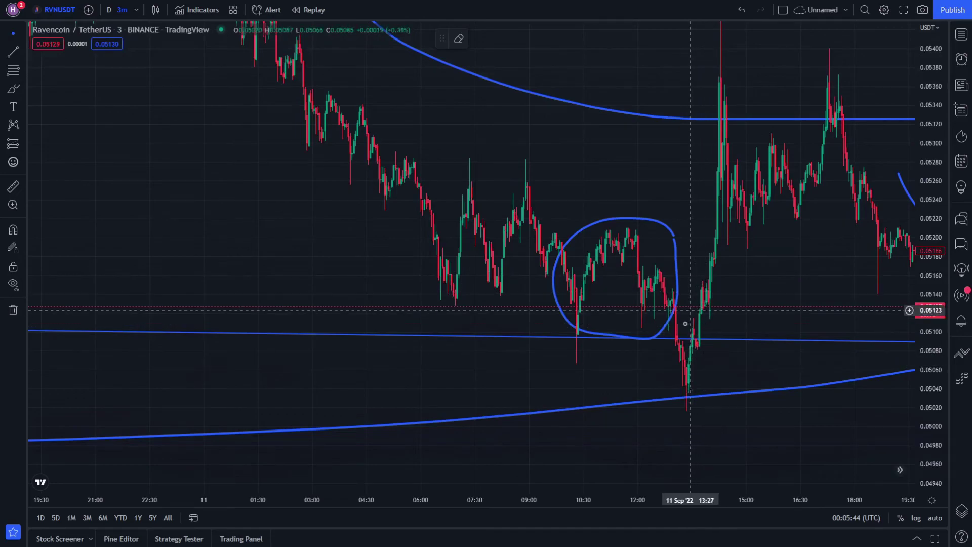
pyautogui.moveTo(714, 305); pyautogui.dragTo(222, 299)
pyautogui.moveTo(354, 317); pyautogui.dragTo(603, 312)
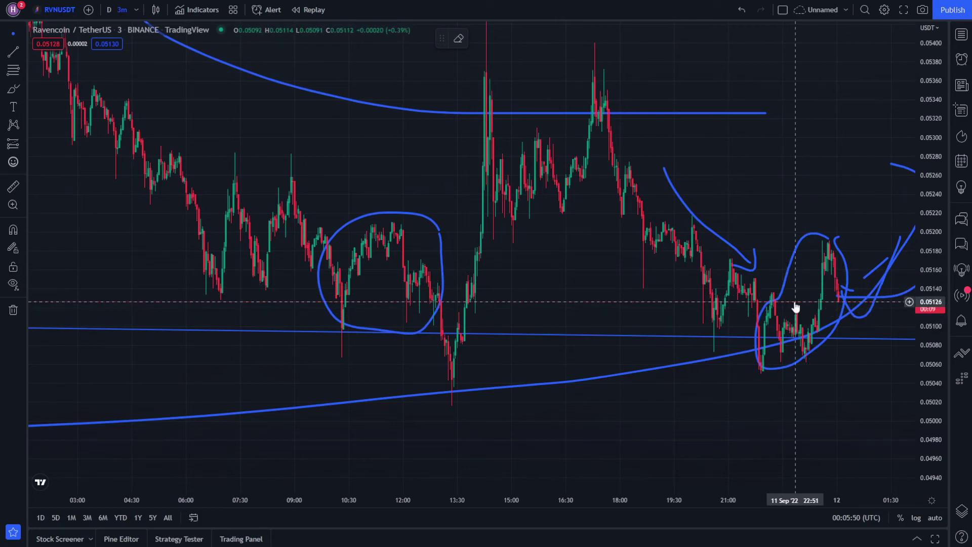
pyautogui.moveTo(488, 298); pyautogui.dragTo(666, 252)
pyautogui.moveTo(482, 278); pyautogui.dragTo(122, 297)
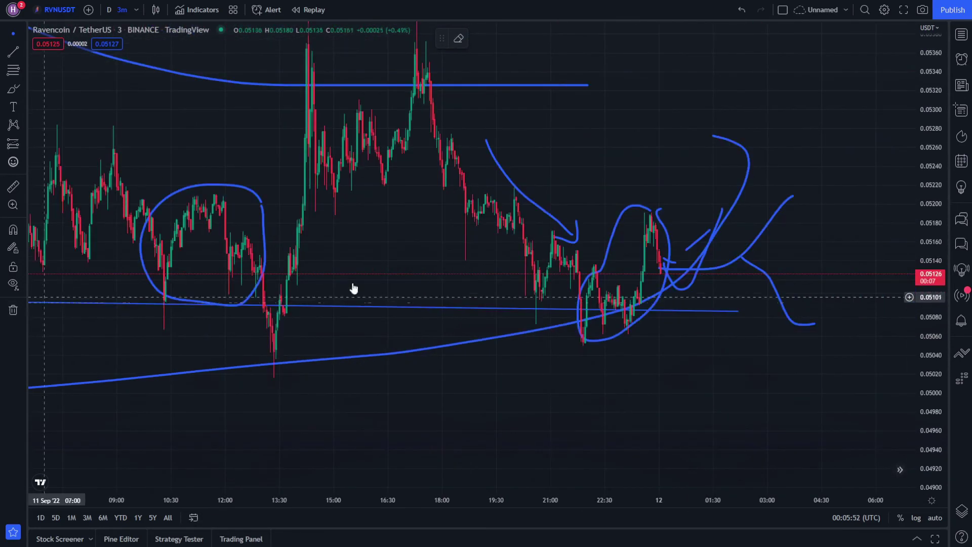
pyautogui.moveTo(405, 300); pyautogui.dragTo(296, 370)
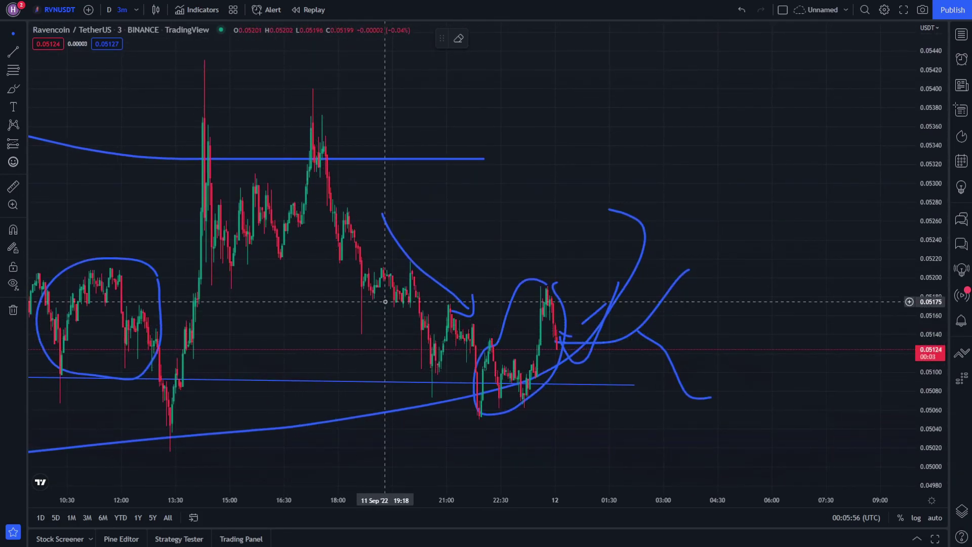